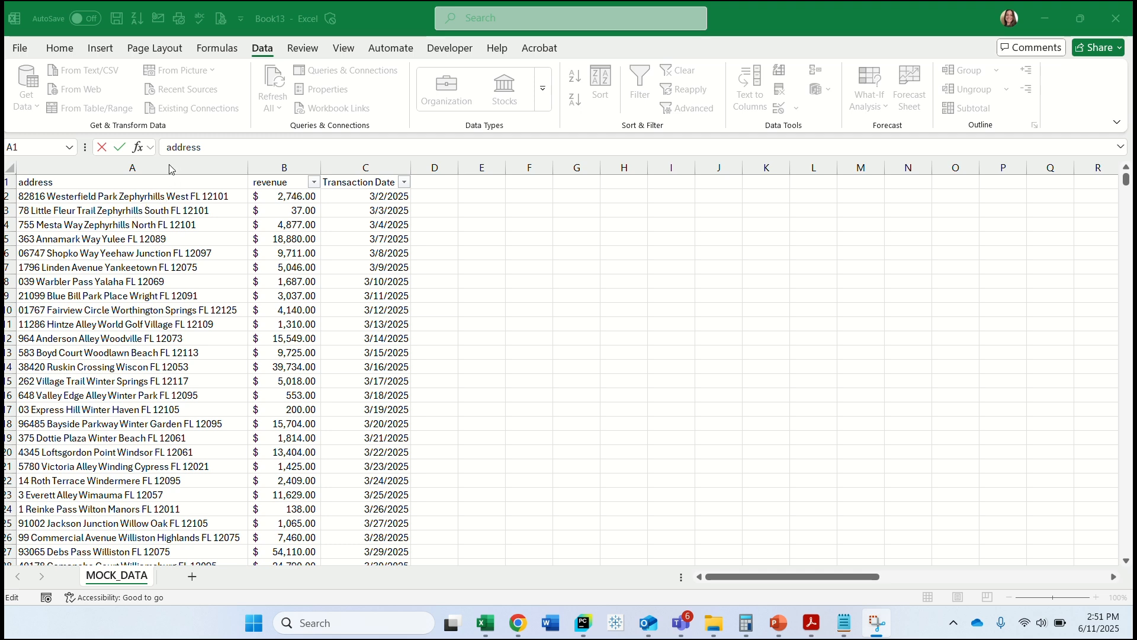
Move the address column so it follows the Transaction Date column.
{"action": "left_click", "coordinate": [170, 169]}
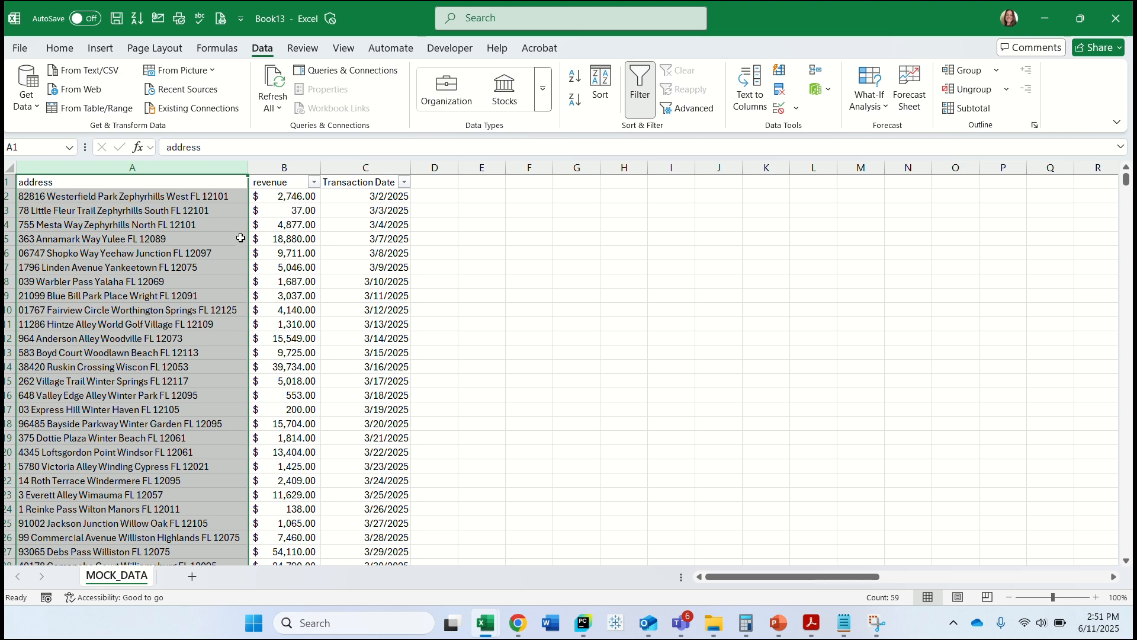
{"action": "left_click_drag", "start_coordinate": [245, 241], "coordinate": [425, 244]}
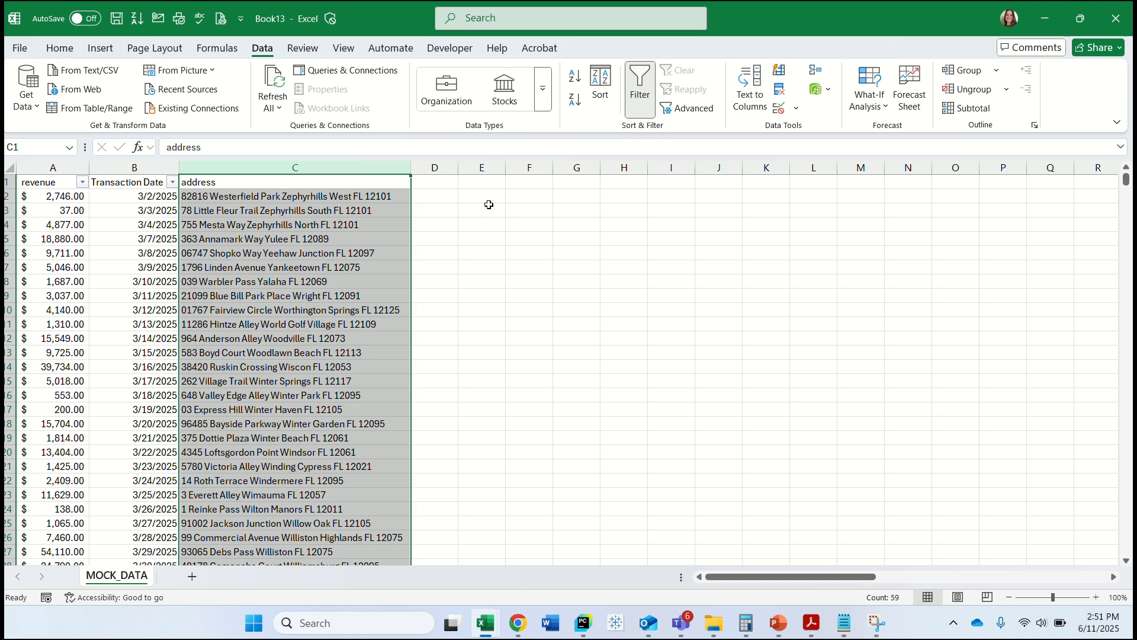
Enter only the street portion of the first address in D2 and fit column D's width to its content.
{"action": "left_click", "coordinate": [435, 195]}
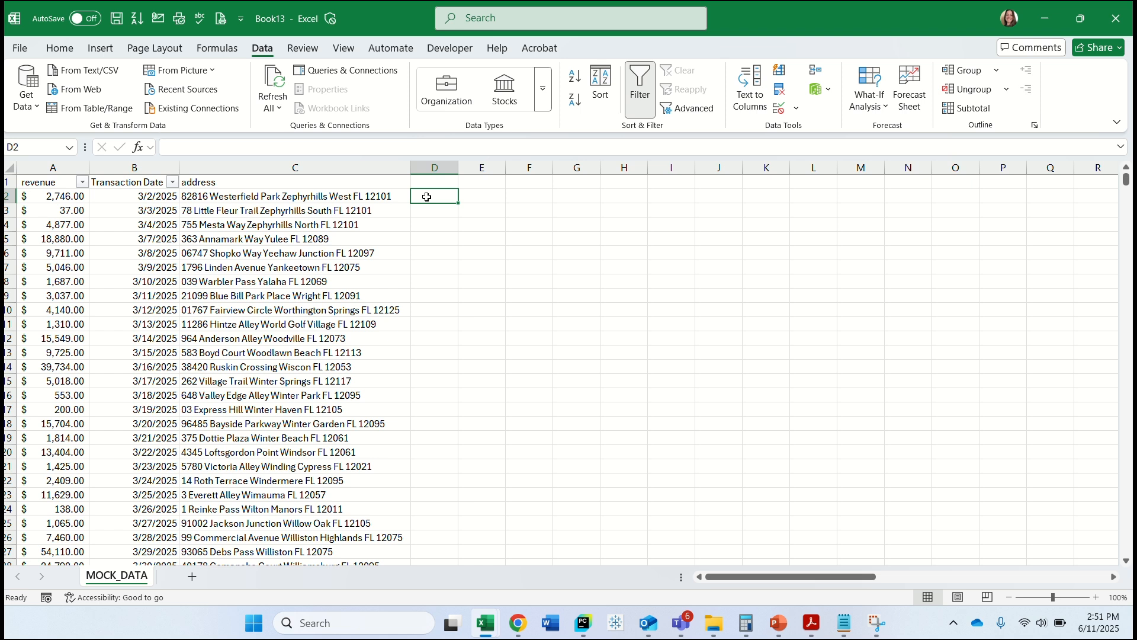
{"action": "type", "text": "82816"}
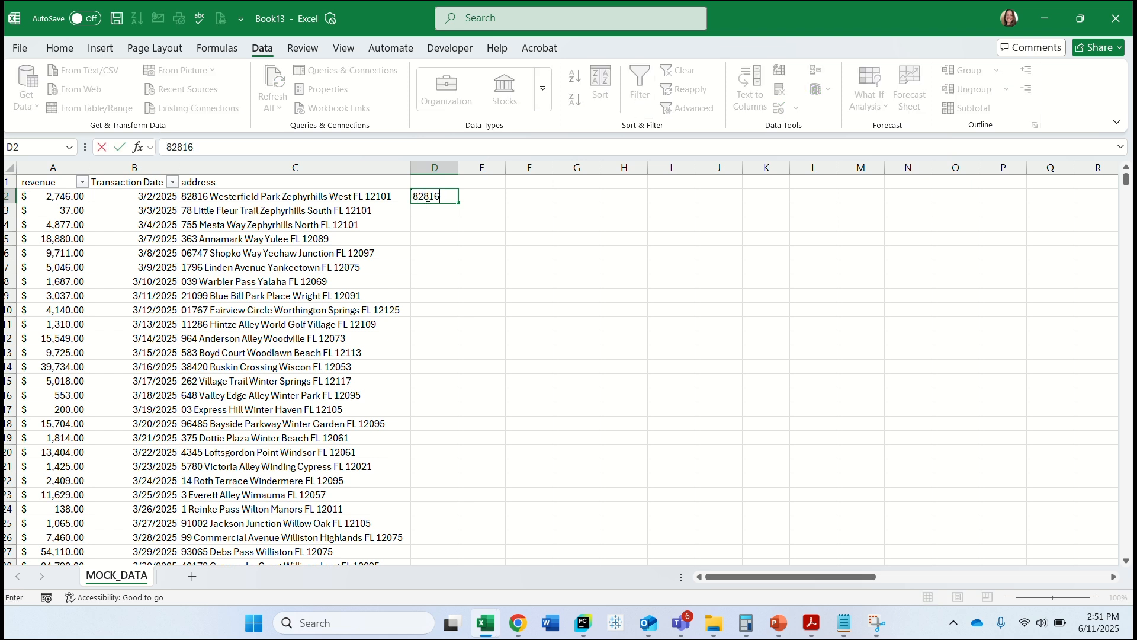
{"action": "type", "text": " Westerfield Park"}
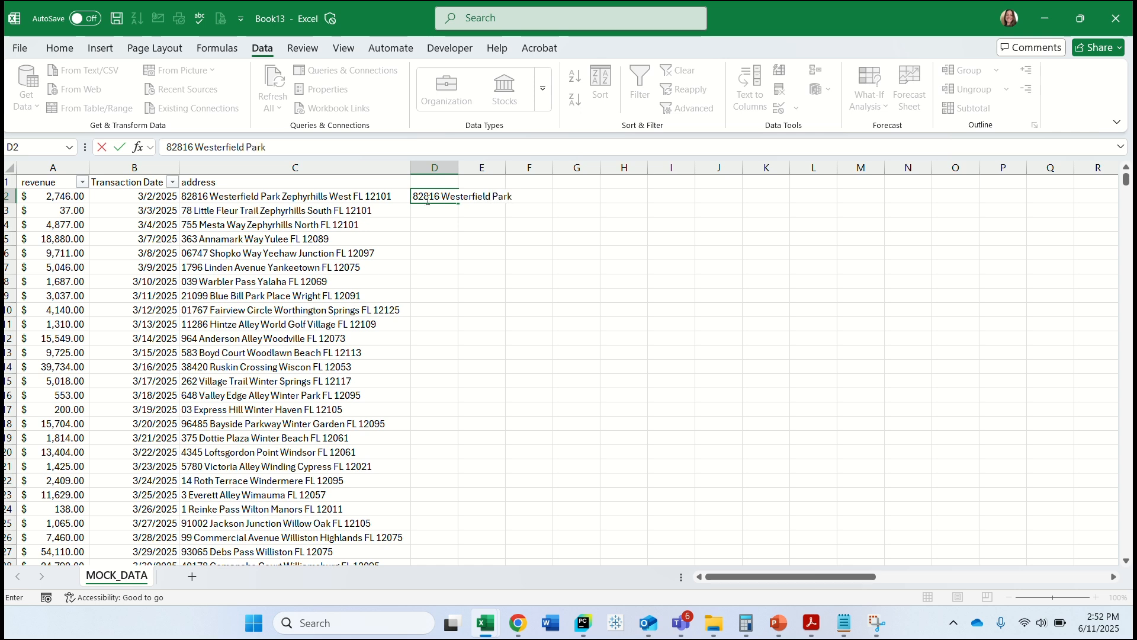
{"action": "double_click", "coordinate": [459, 168]}
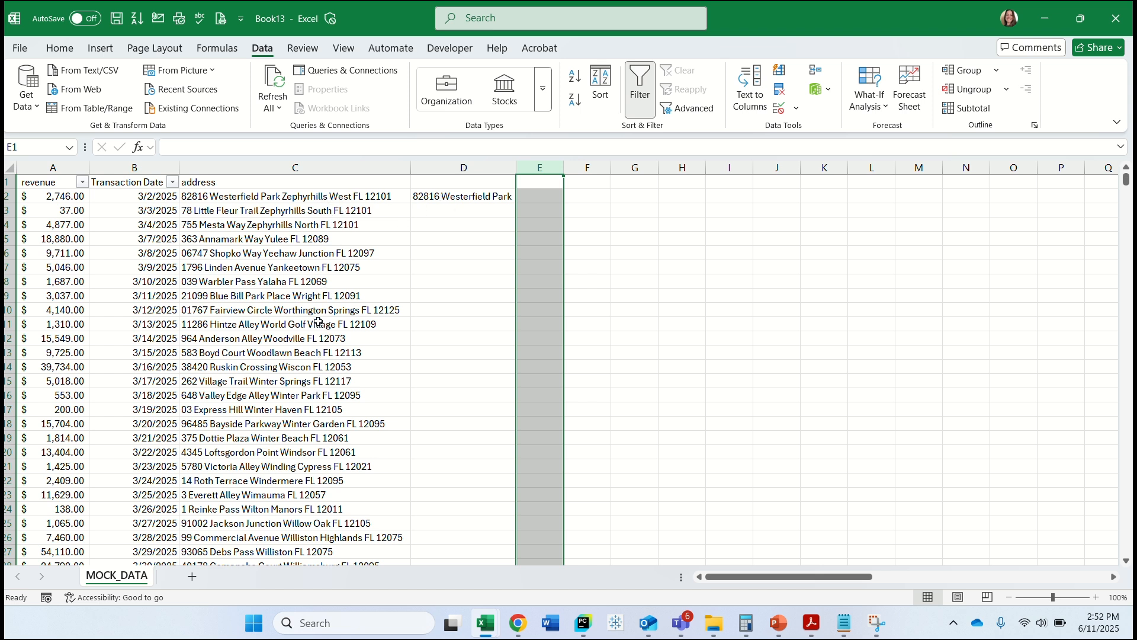
Flash Fill the street portions down column D starting from D3, and review the filled rows.
{"action": "left_click", "coordinate": [420, 210]}
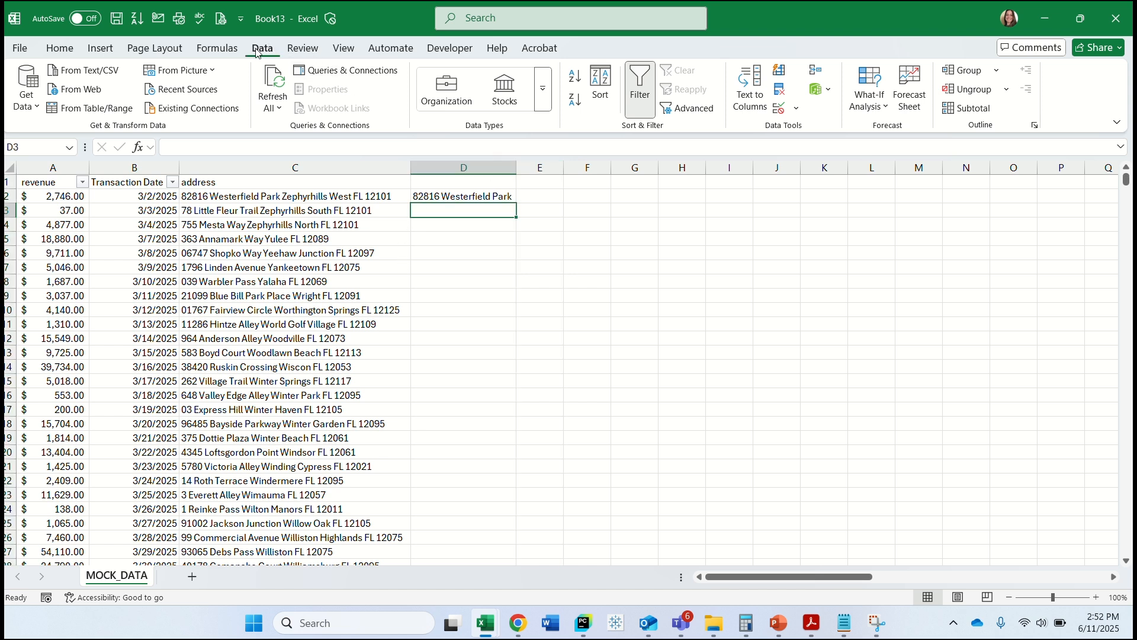
{"action": "left_click", "coordinate": [779, 72]}
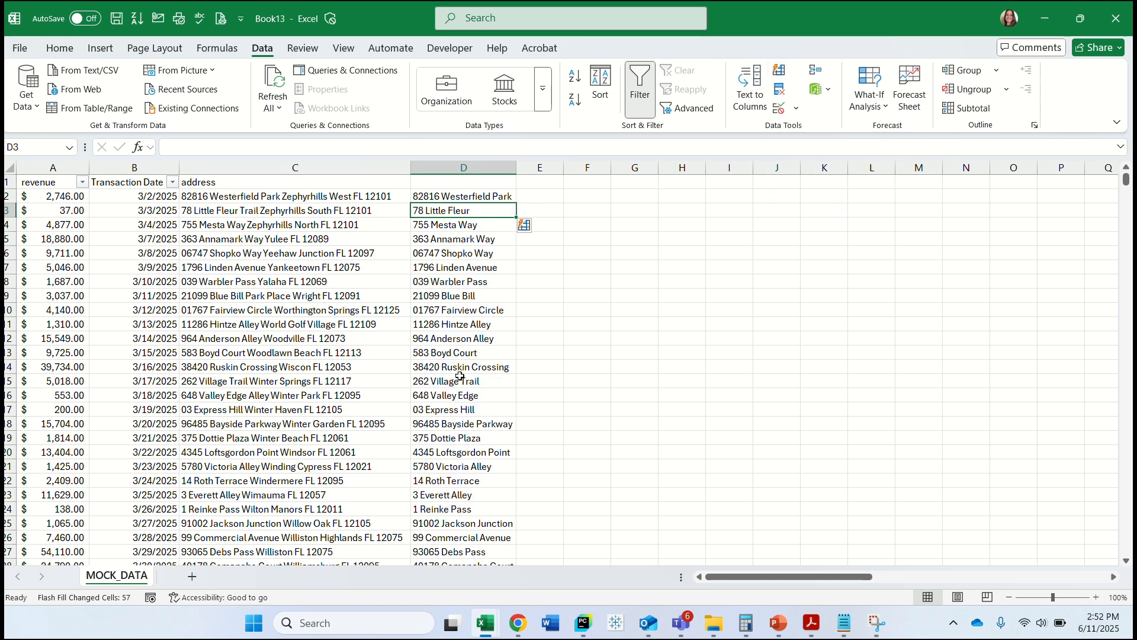
{"action": "scroll", "coordinate": [456, 464], "scroll_direction": "down", "scroll_amount": 11}
{"action": "scroll", "coordinate": [459, 478], "scroll_direction": "up", "scroll_amount": 5}
{"action": "scroll", "coordinate": [459, 478], "scroll_direction": "up", "scroll_amount": 6}
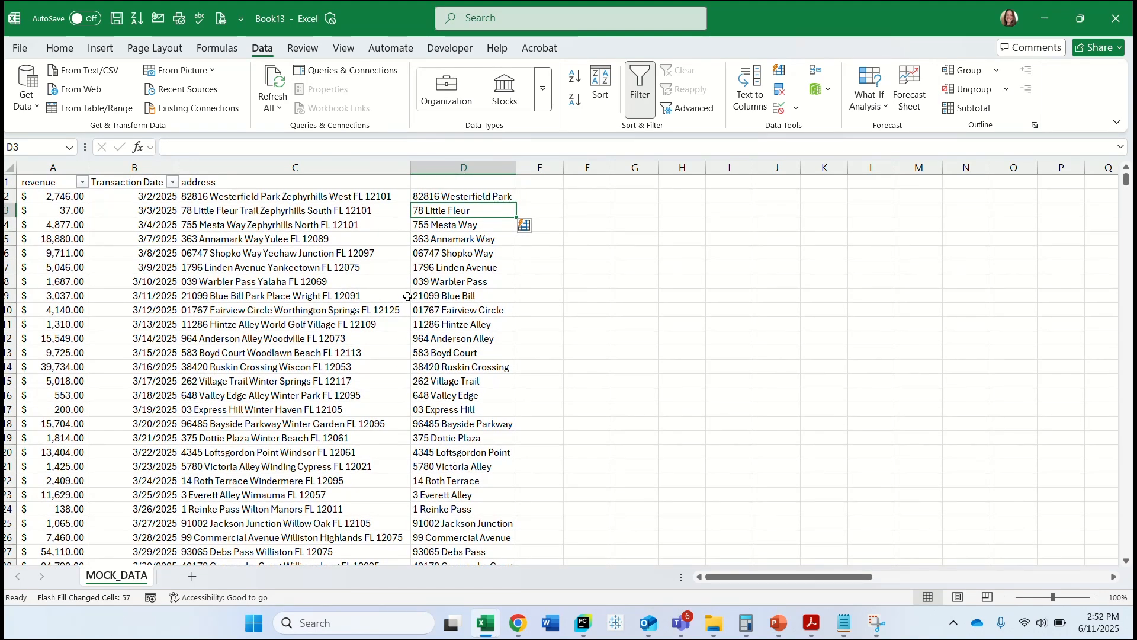
Complete the street name in D3 by adding "Trail" at its end.
{"action": "double_click", "coordinate": [478, 211]}
{"action": "type", "text": "Trail"}
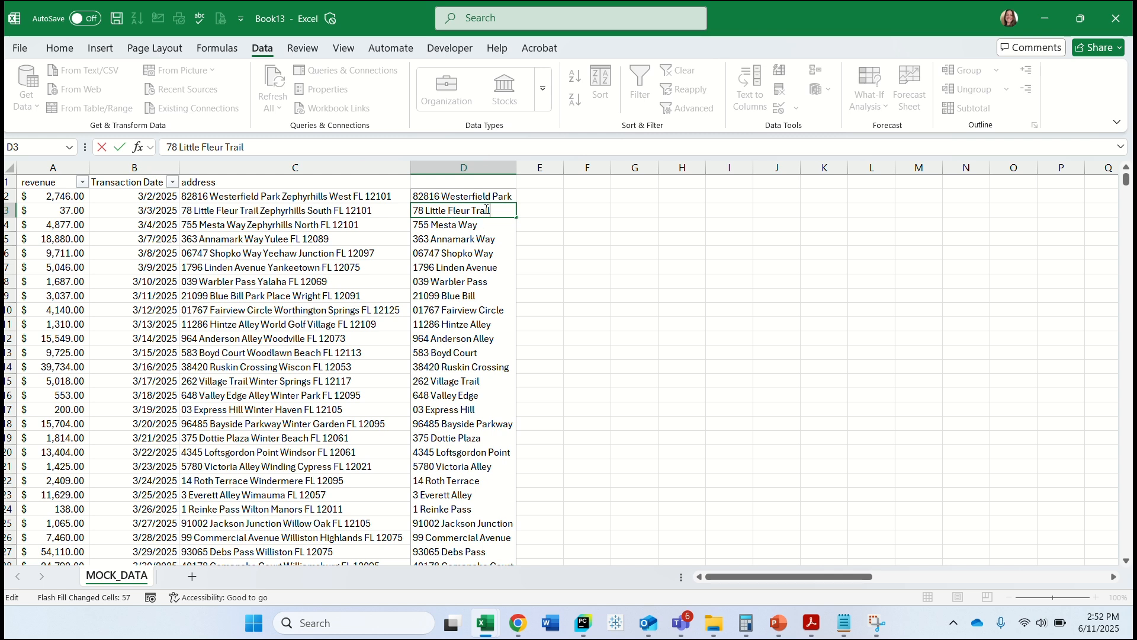
{"action": "left_click", "coordinate": [462, 225]}
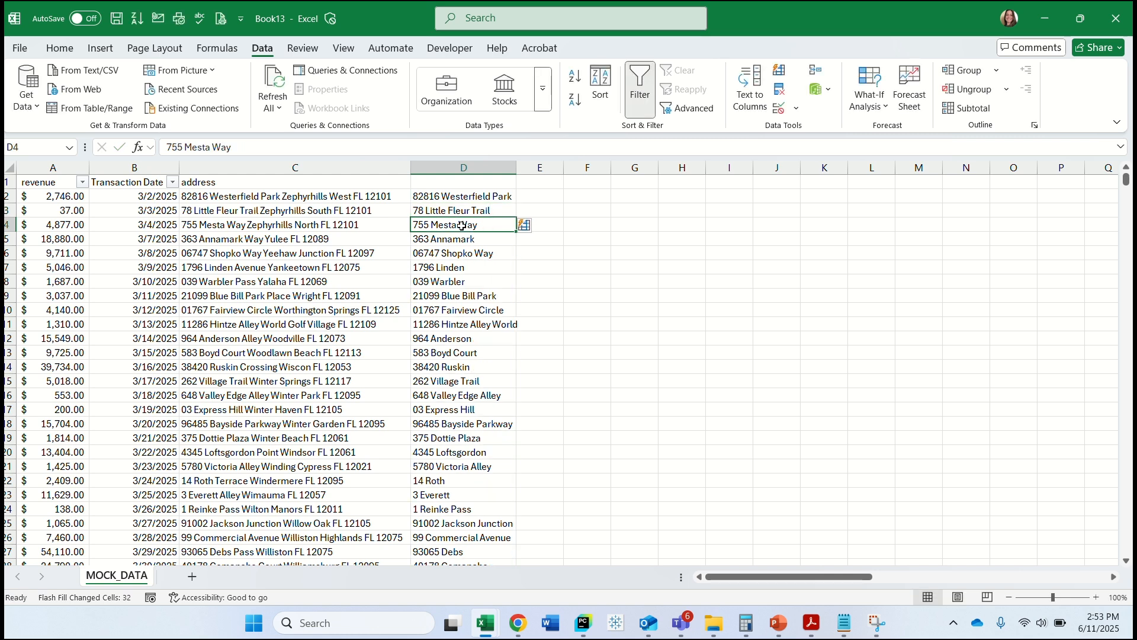
Complete the street name in D5 by adding "Way" at its end.
{"action": "left_click", "coordinate": [461, 243]}
{"action": "left_click", "coordinate": [242, 148]}
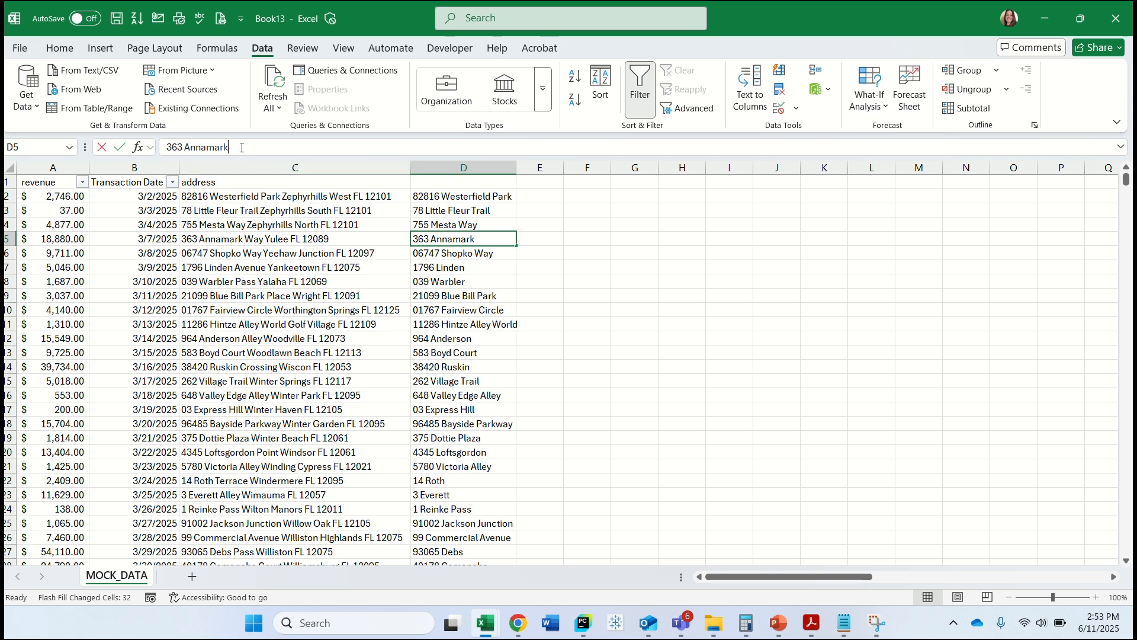
{"action": "type", "text": "Way"}
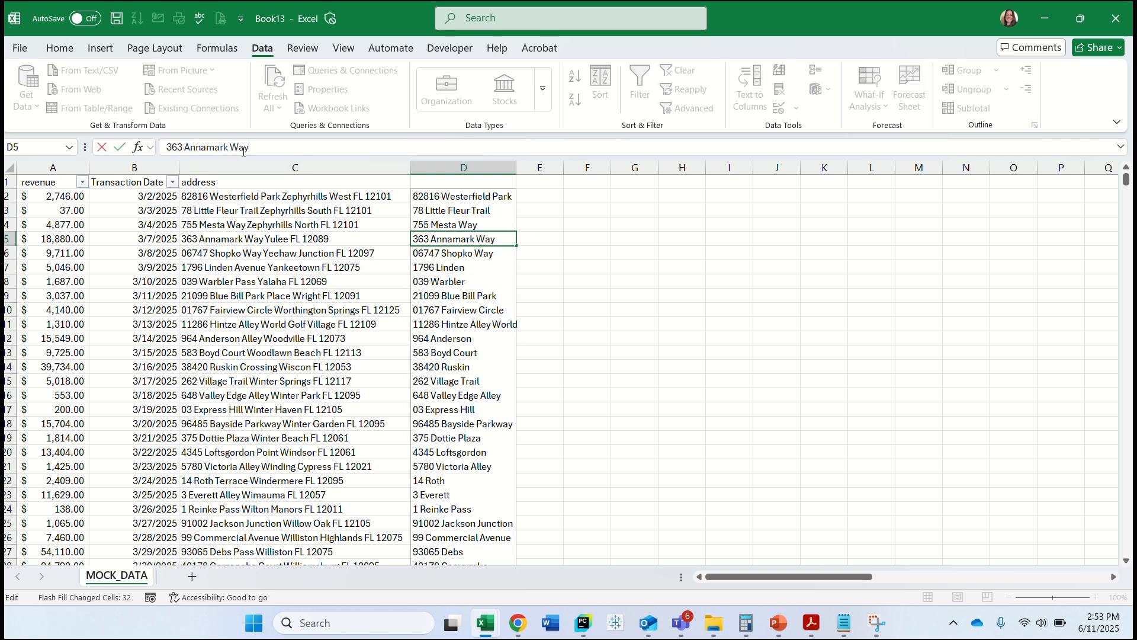
{"action": "left_click", "coordinate": [472, 268]}
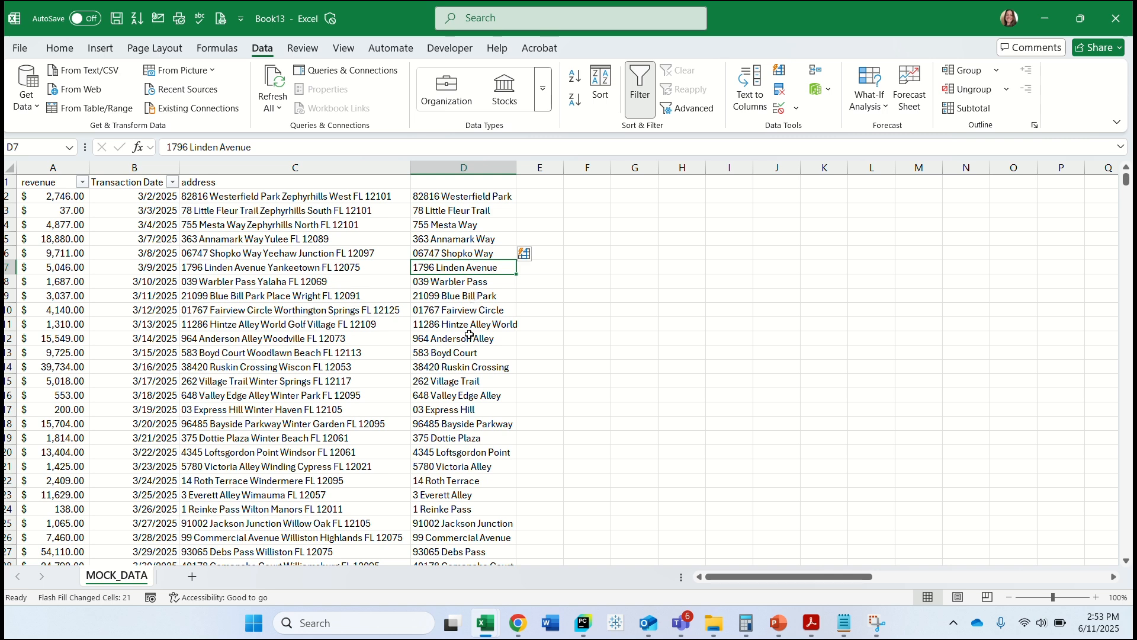
Review the filled street entries down column D and remove the trailing "West" from D48.
{"action": "scroll", "coordinate": [470, 341], "scroll_direction": "down", "scroll_amount": 2}
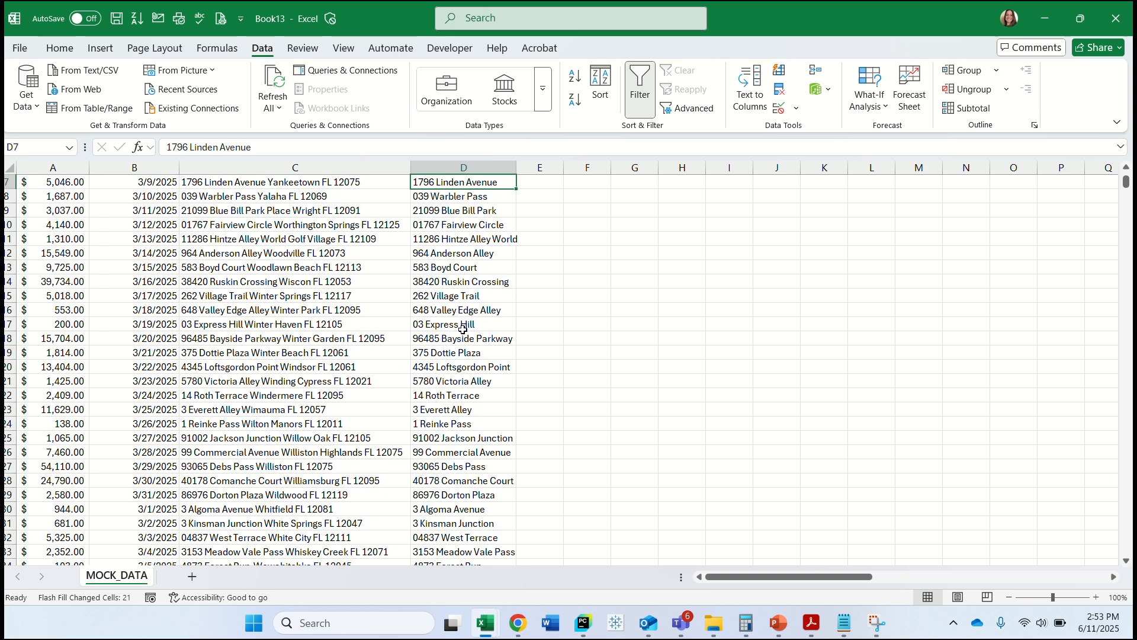
{"action": "scroll", "coordinate": [463, 329], "scroll_direction": "down", "scroll_amount": 1}
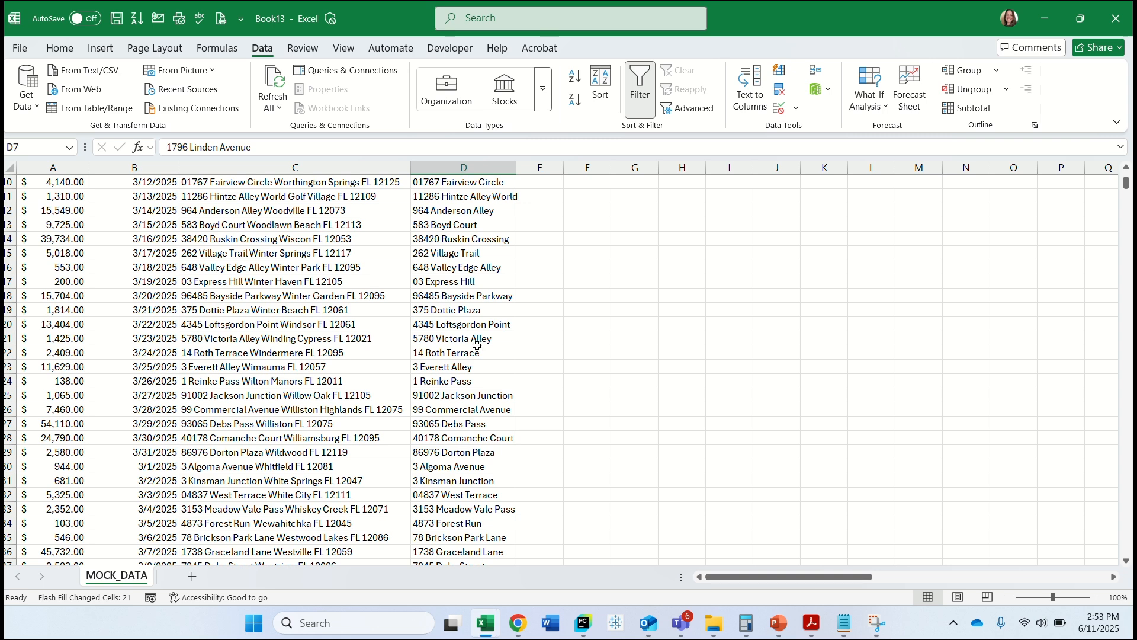
{"action": "scroll", "coordinate": [478, 345], "scroll_direction": "down", "scroll_amount": 1}
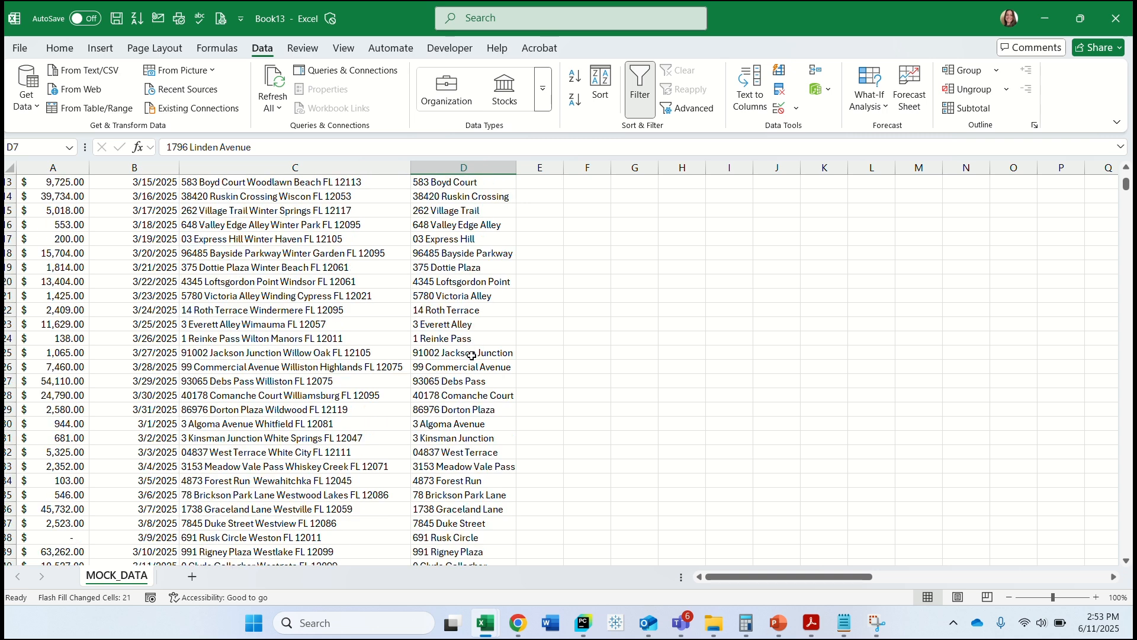
{"action": "scroll", "coordinate": [468, 354], "scroll_direction": "down", "scroll_amount": 2}
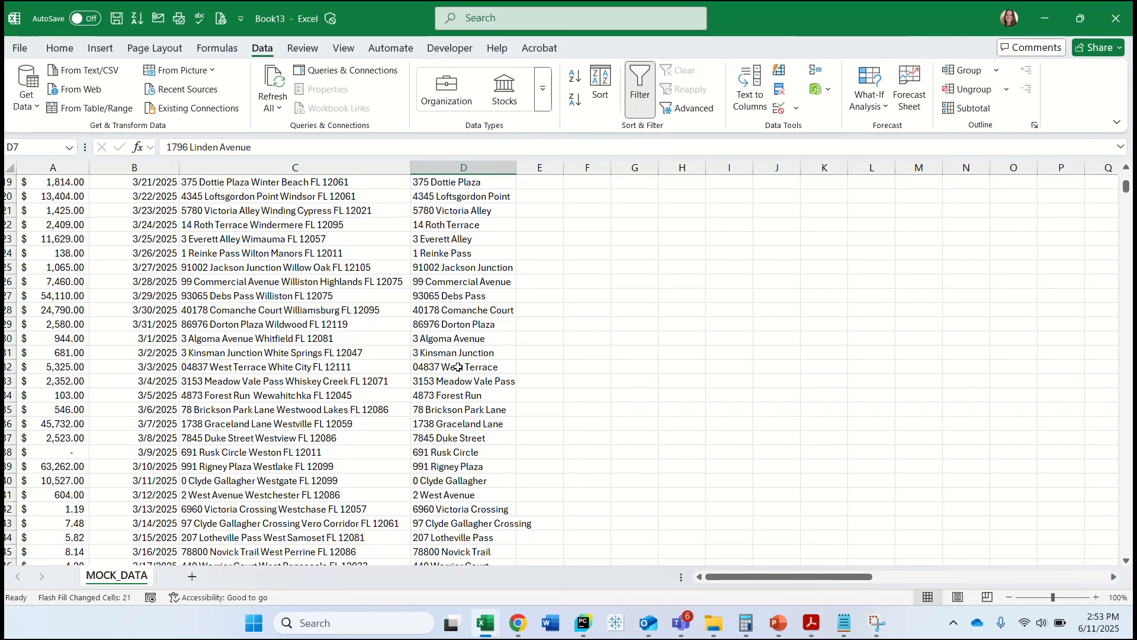
{"action": "scroll", "coordinate": [458, 368], "scroll_direction": "down", "scroll_amount": 3}
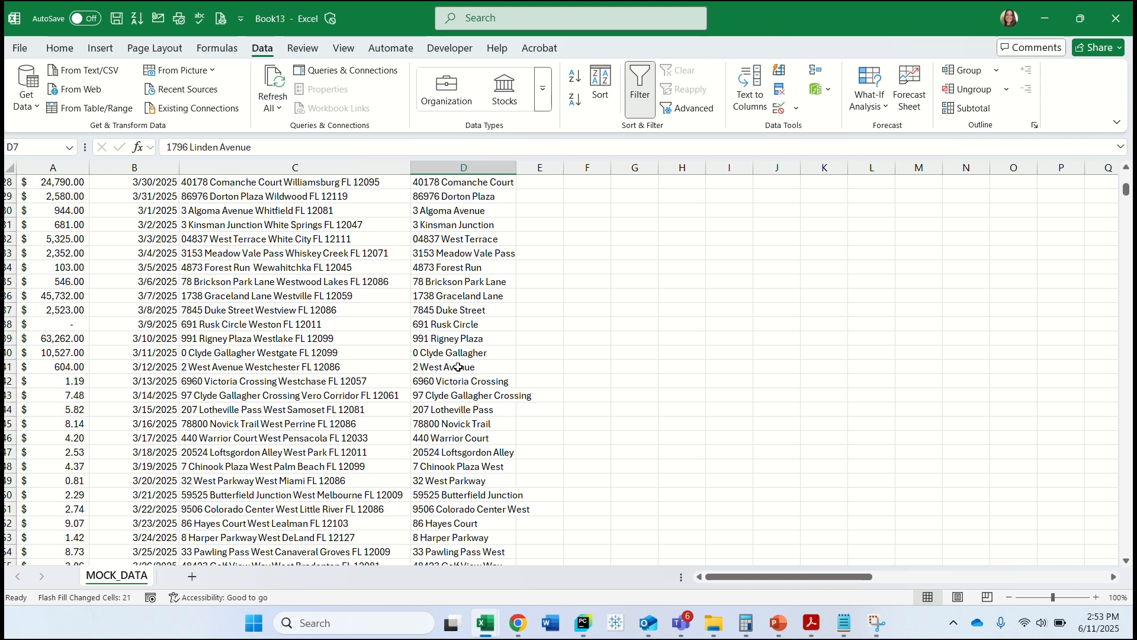
{"action": "scroll", "coordinate": [452, 350], "scroll_direction": "down", "scroll_amount": 1}
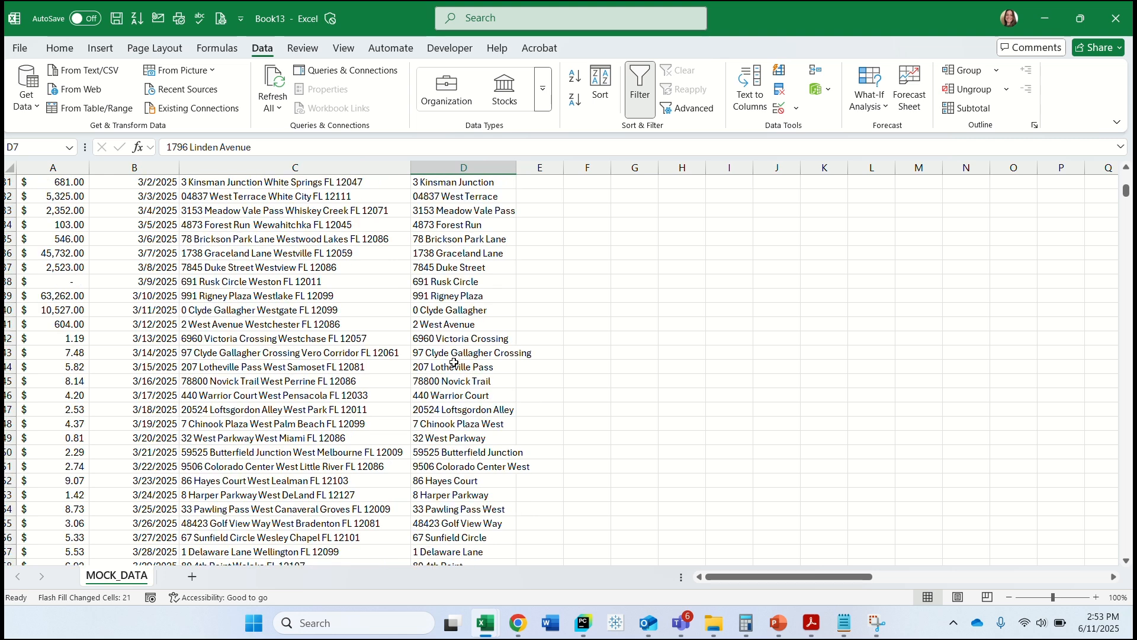
{"action": "scroll", "coordinate": [454, 363], "scroll_direction": "down", "scroll_amount": 2}
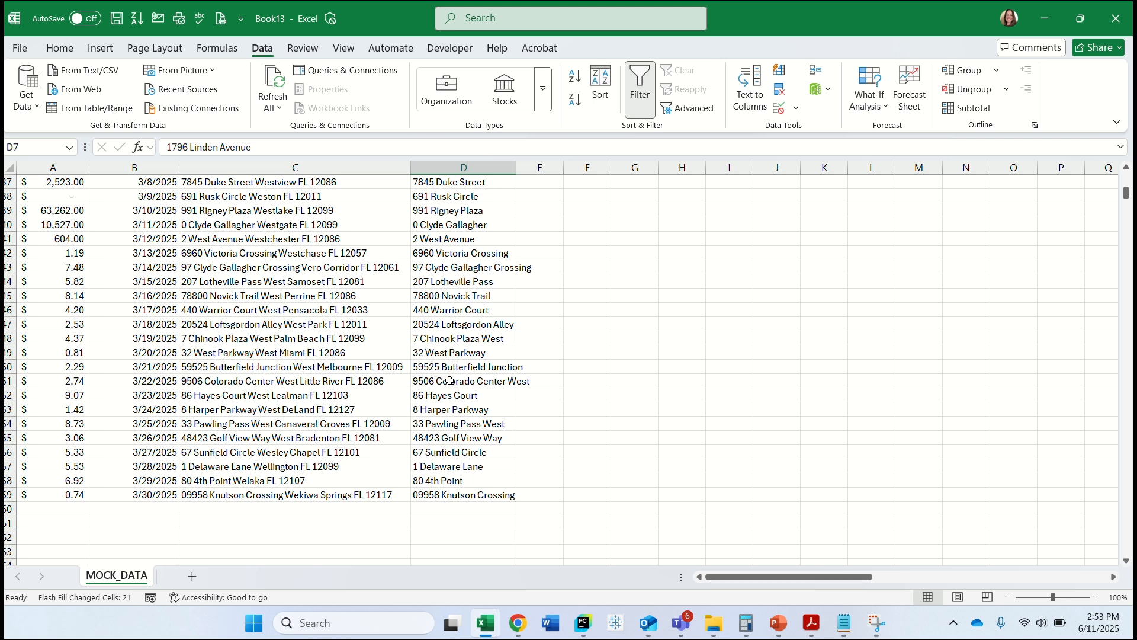
{"action": "left_click", "coordinate": [448, 339]}
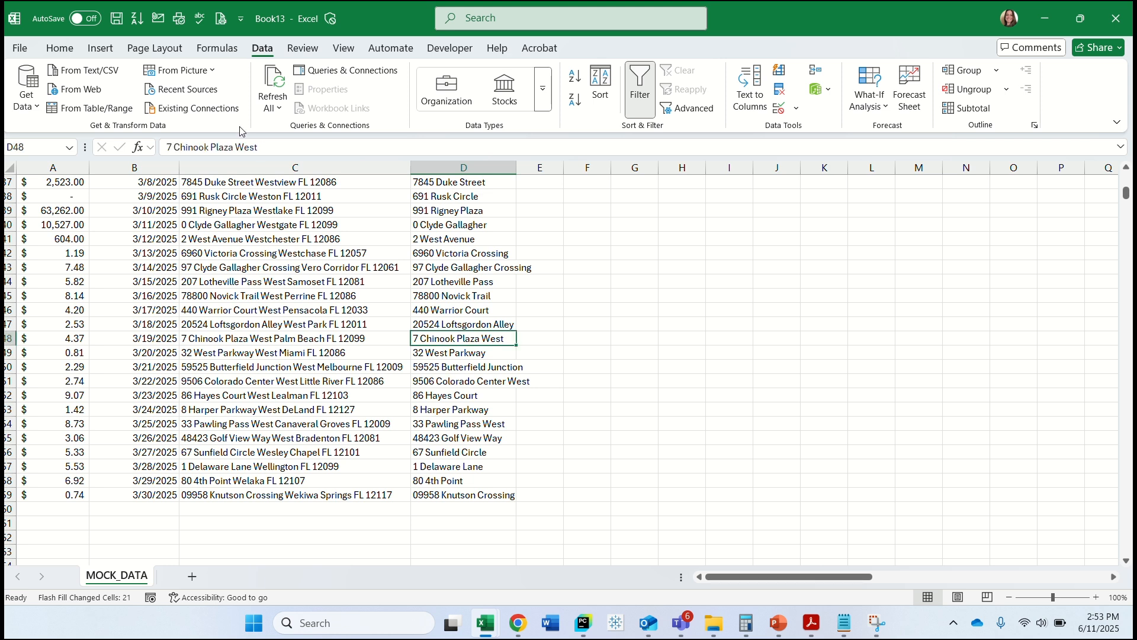
{"action": "left_click_drag", "start_coordinate": [257, 147], "coordinate": [234, 147]}
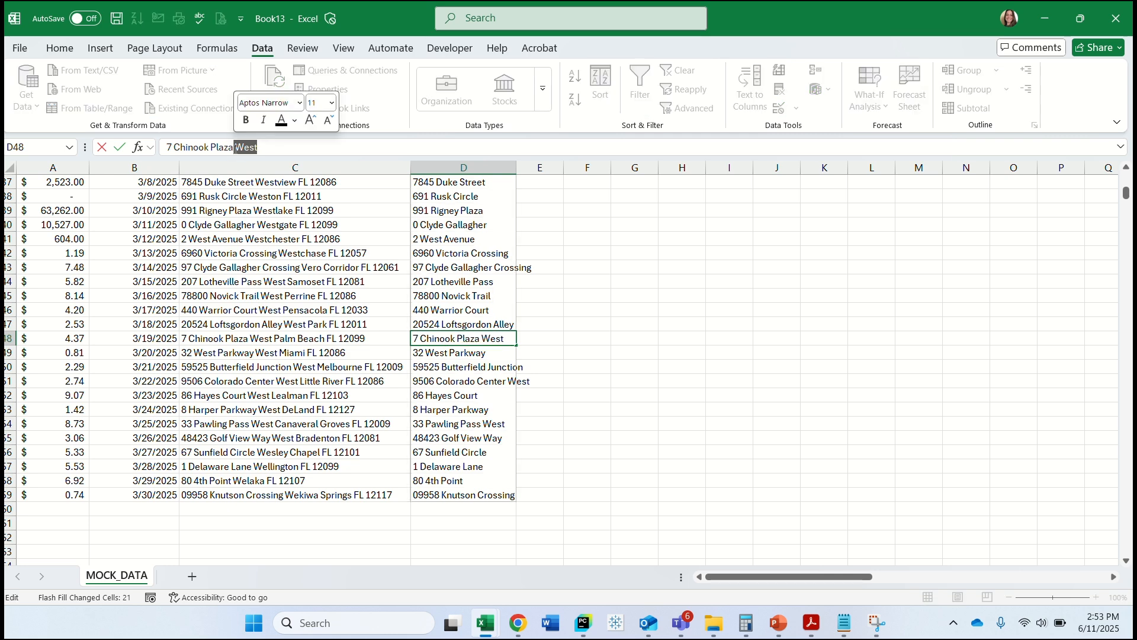
{"action": "key", "text": "BackSpace"}
{"action": "left_click", "coordinate": [433, 414]}
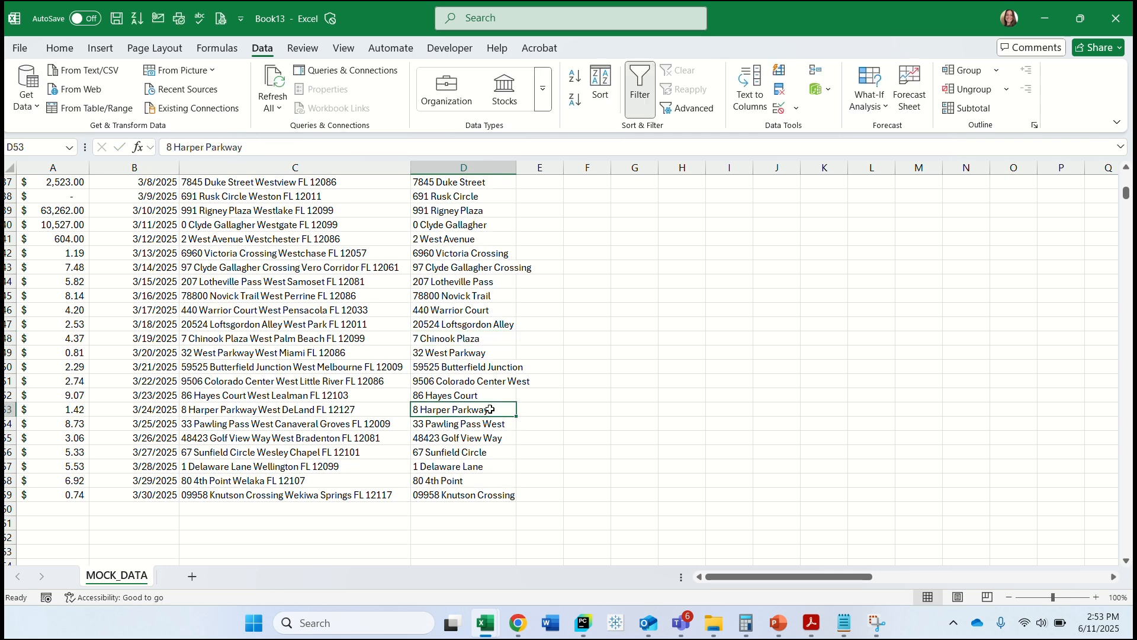
Remove the trailing "West" from the street entry in D51.
{"action": "left_click", "coordinate": [480, 384]}
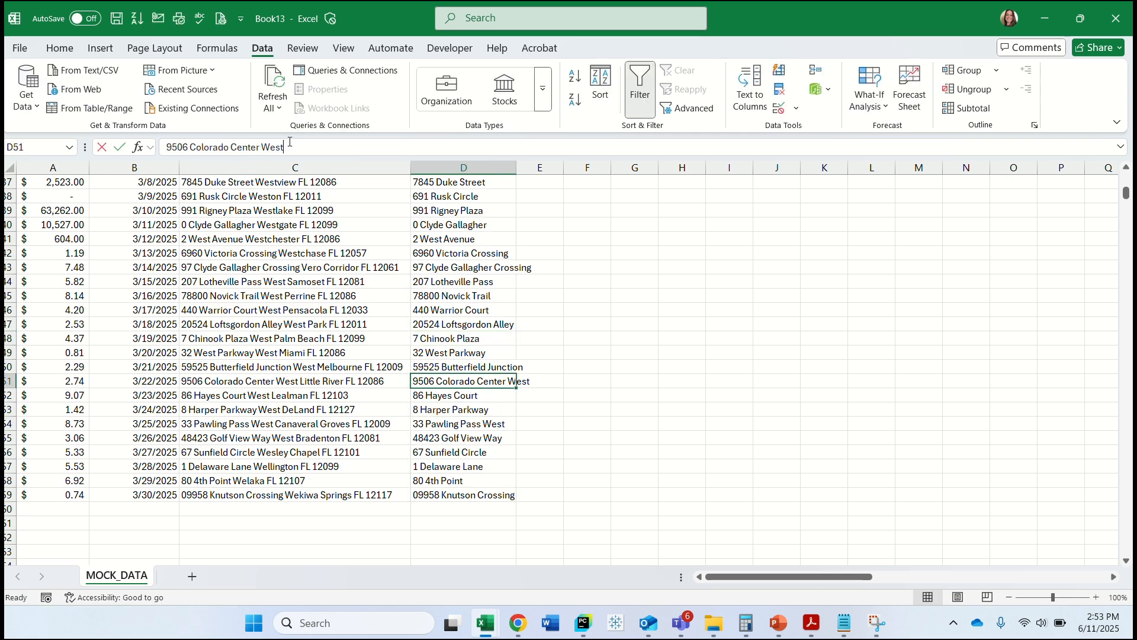
{"action": "left_click_drag", "start_coordinate": [285, 147], "coordinate": [259, 148]}
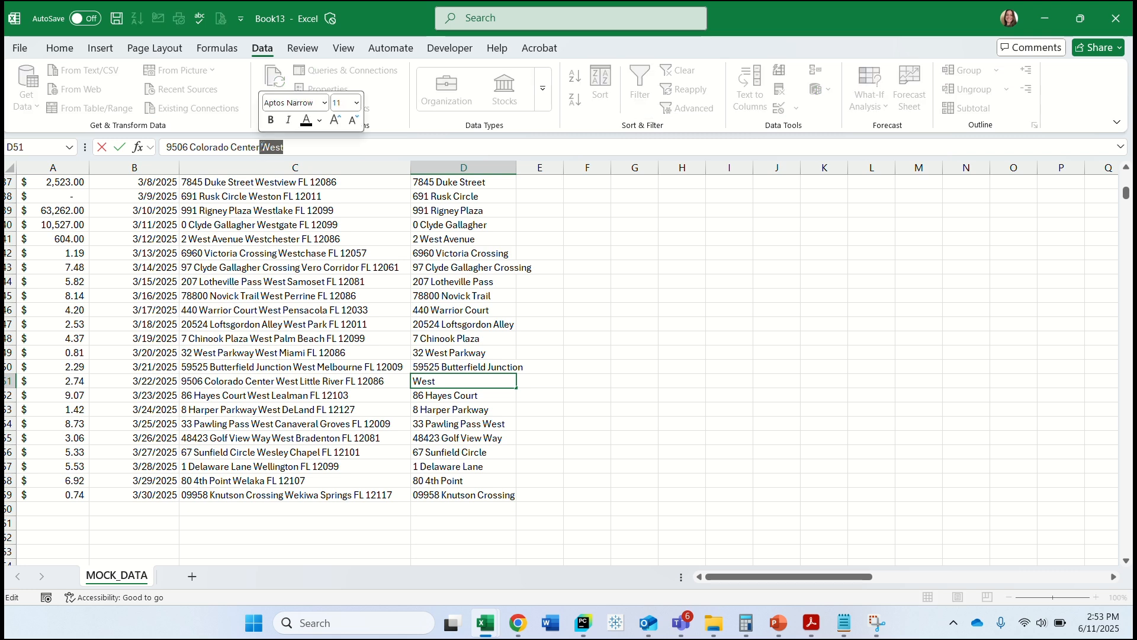
{"action": "key", "text": "BackSpace"}
{"action": "left_click", "coordinate": [469, 439]}
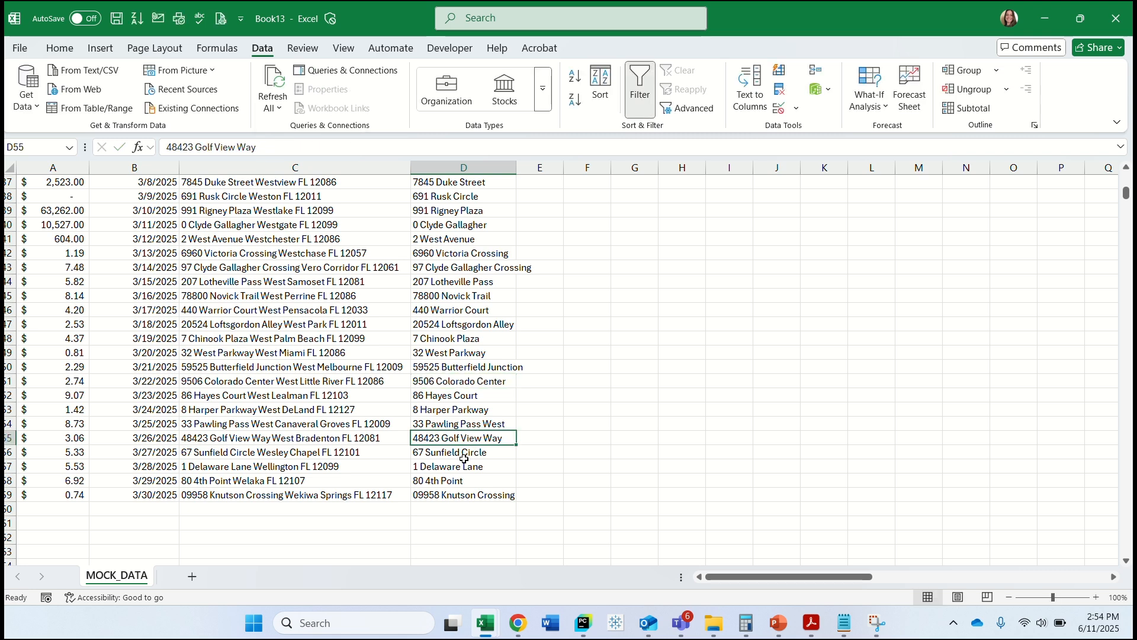
{"action": "left_click", "coordinate": [455, 486]}
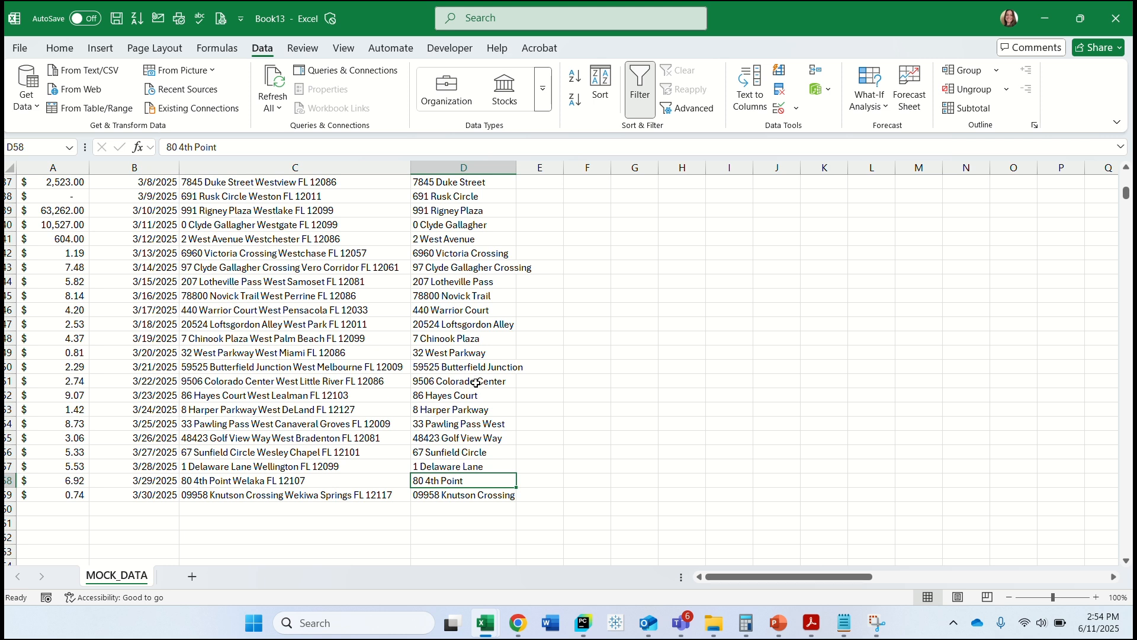
{"action": "left_click", "coordinate": [475, 434]}
{"action": "left_click", "coordinate": [478, 427]}
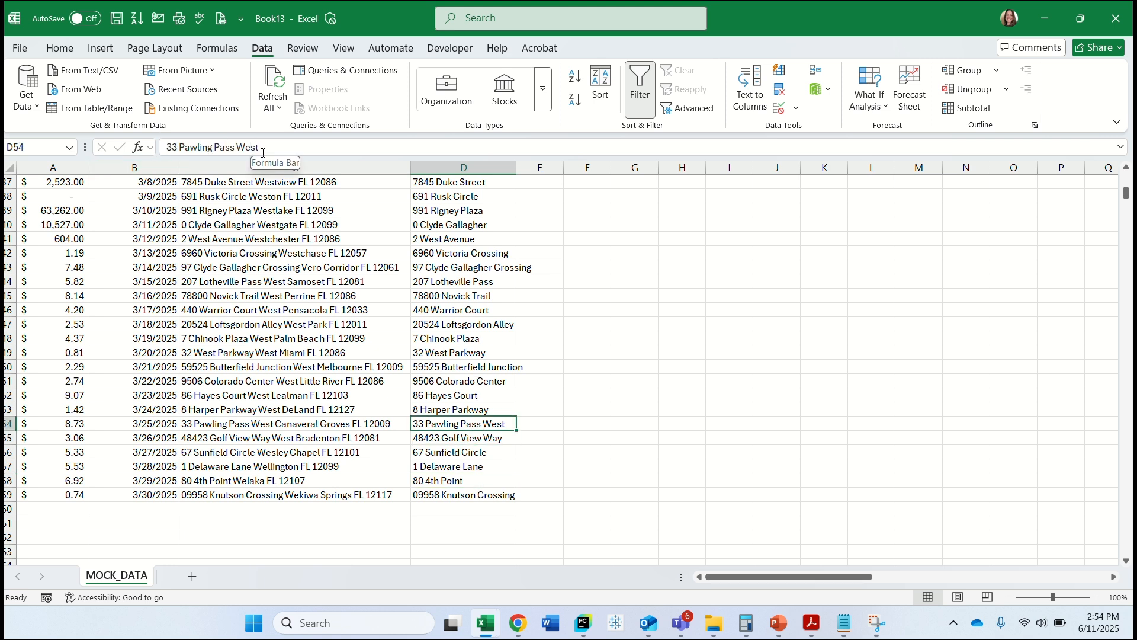
Move the street column in front of the full address column and title it "Address 1".
{"action": "scroll", "coordinate": [454, 315], "scroll_direction": "up", "scroll_amount": 3}
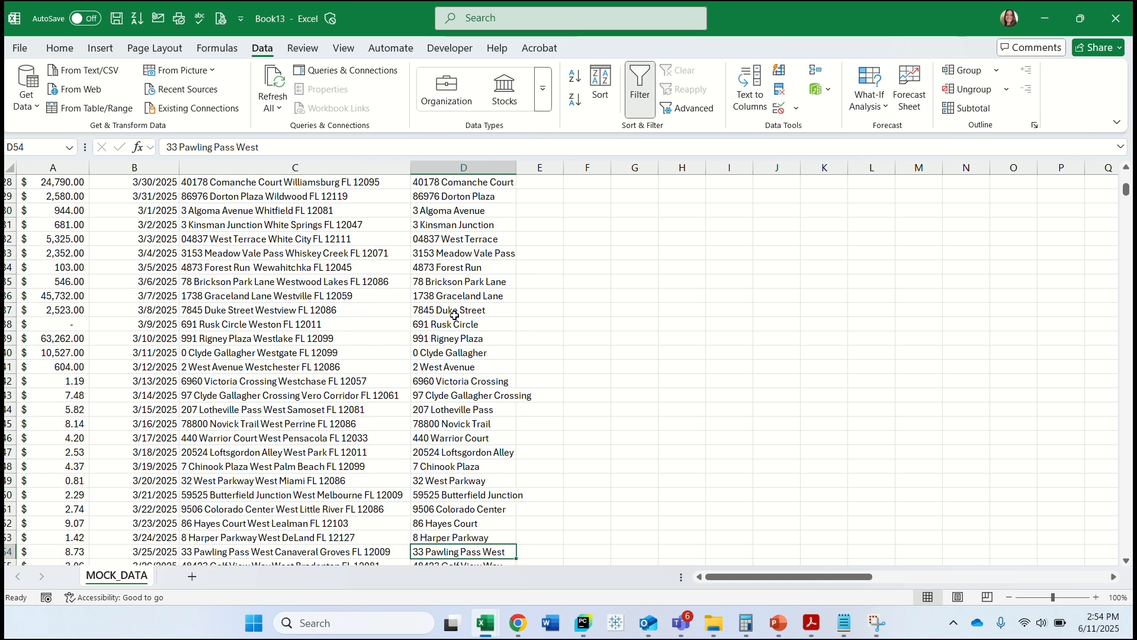
{"action": "scroll", "coordinate": [455, 315], "scroll_direction": "up", "scroll_amount": 9}
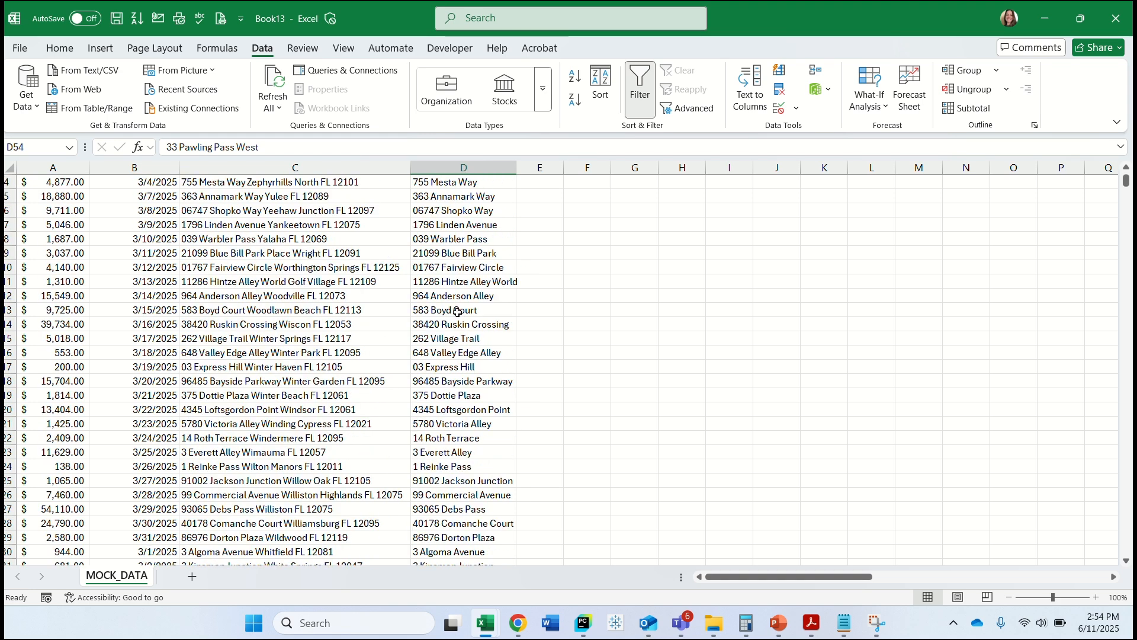
{"action": "left_click", "coordinate": [446, 183]}
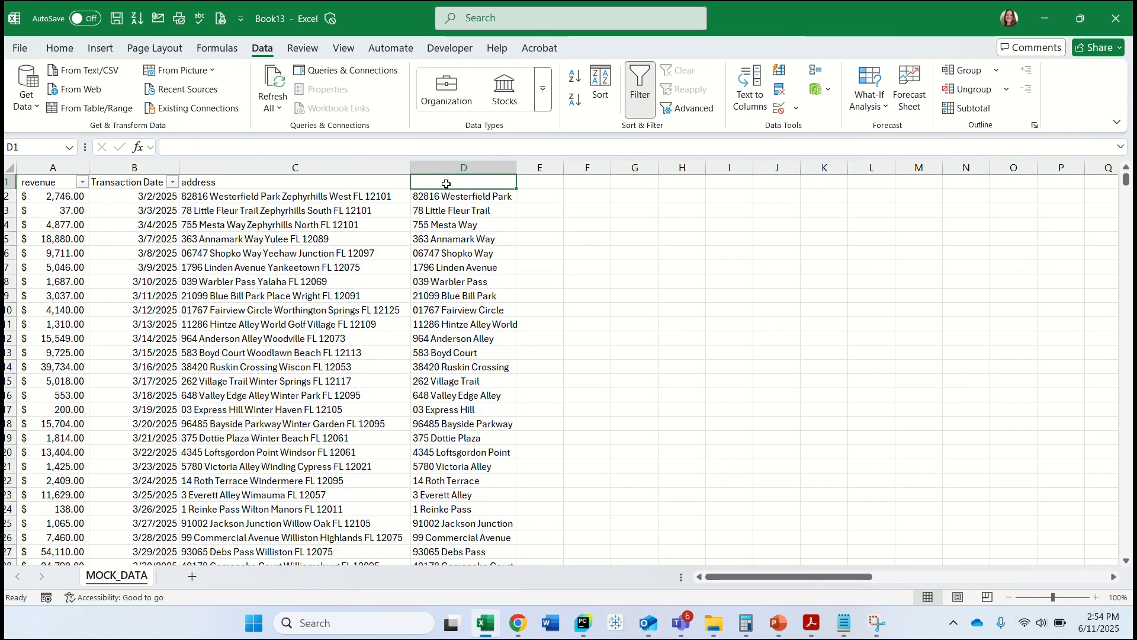
{"action": "left_click", "coordinate": [465, 167]}
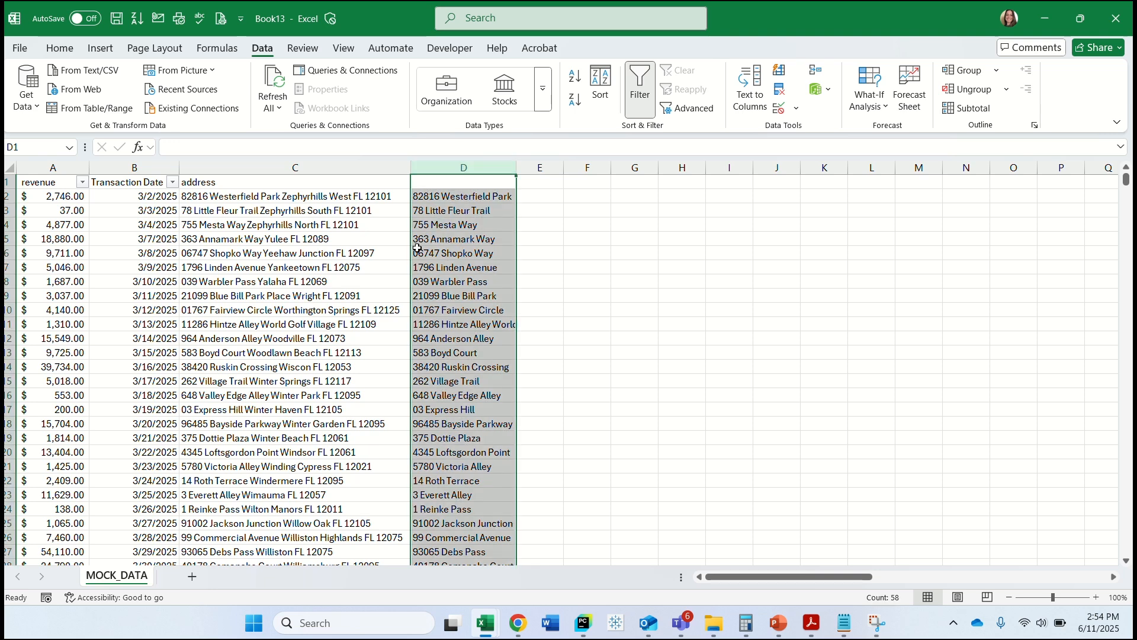
{"action": "left_click_drag", "start_coordinate": [412, 260], "coordinate": [229, 272]}
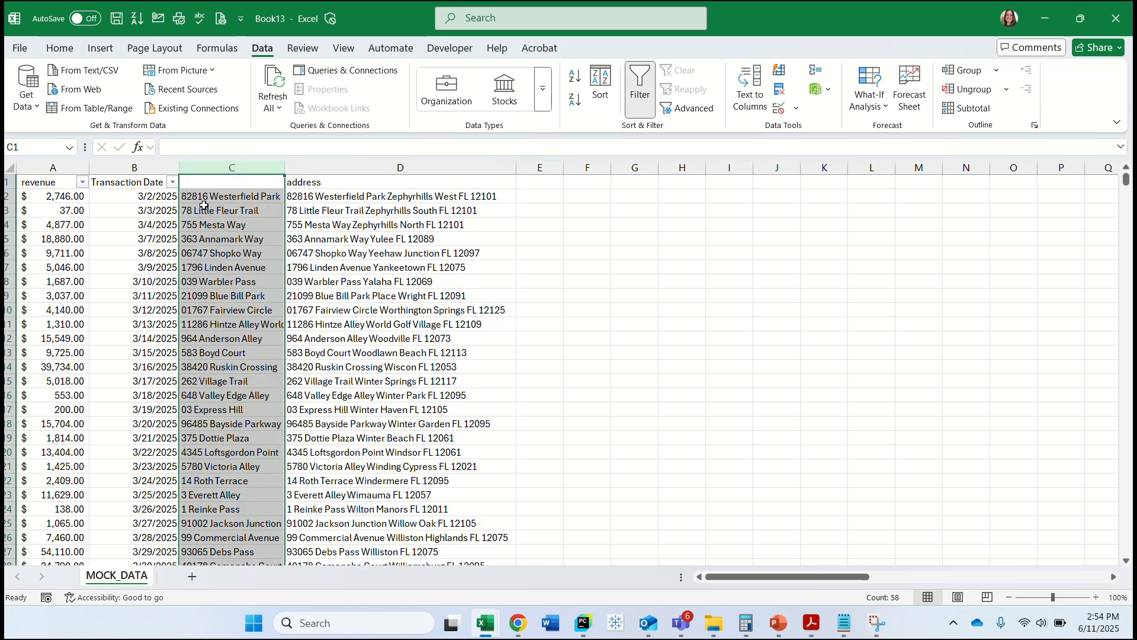
{"action": "left_click", "coordinate": [207, 184]}
{"action": "type", "text": "Address 1"}
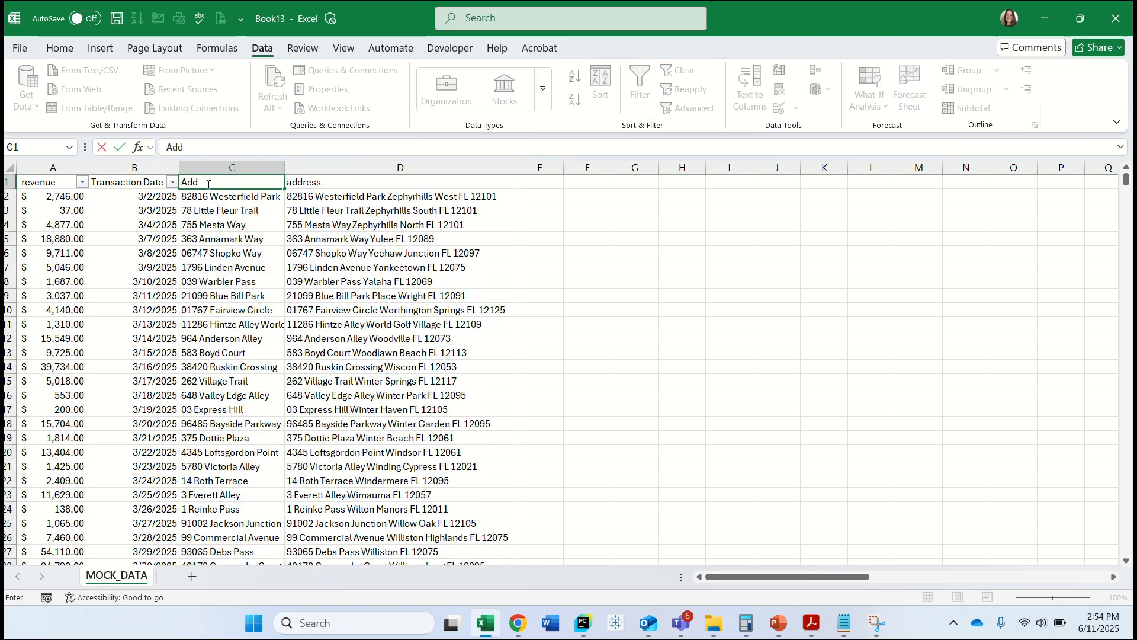
Enter "Zephyrhills West" in E2 as the example city for the first full address.
{"action": "left_click", "coordinate": [541, 195]}
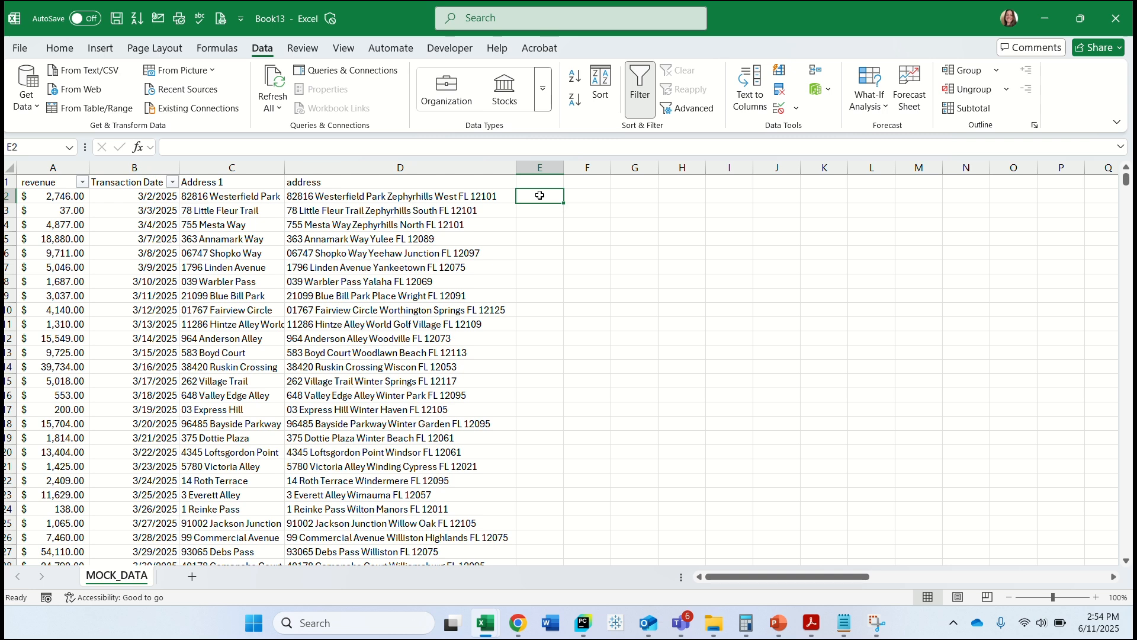
{"action": "type", "text": "Zephyrhills"}
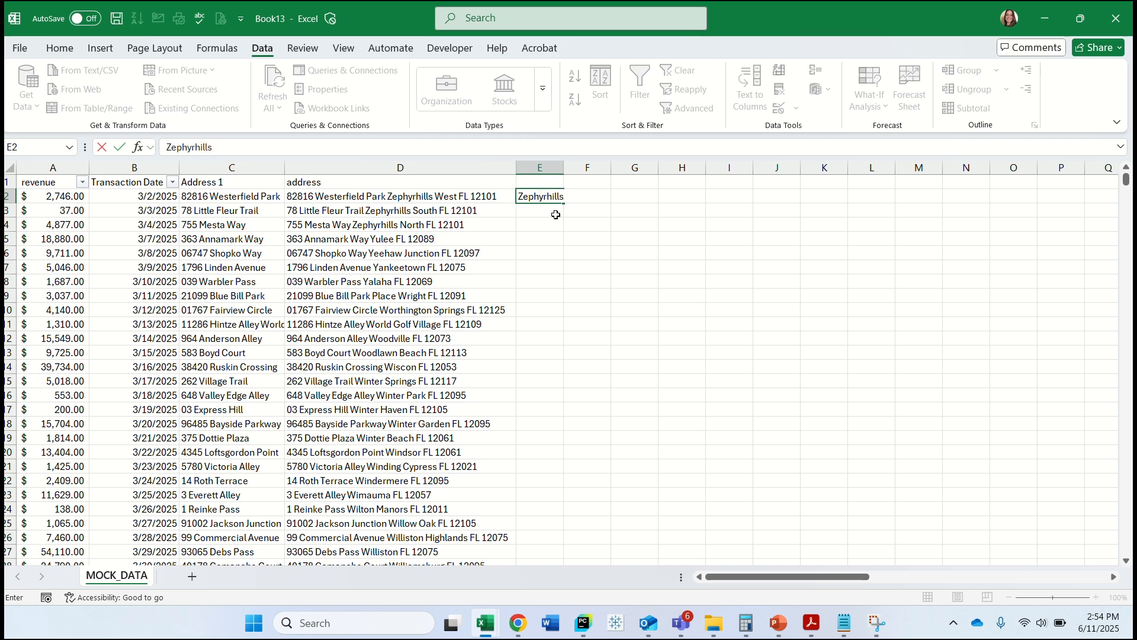
{"action": "key", "text": "Return"}
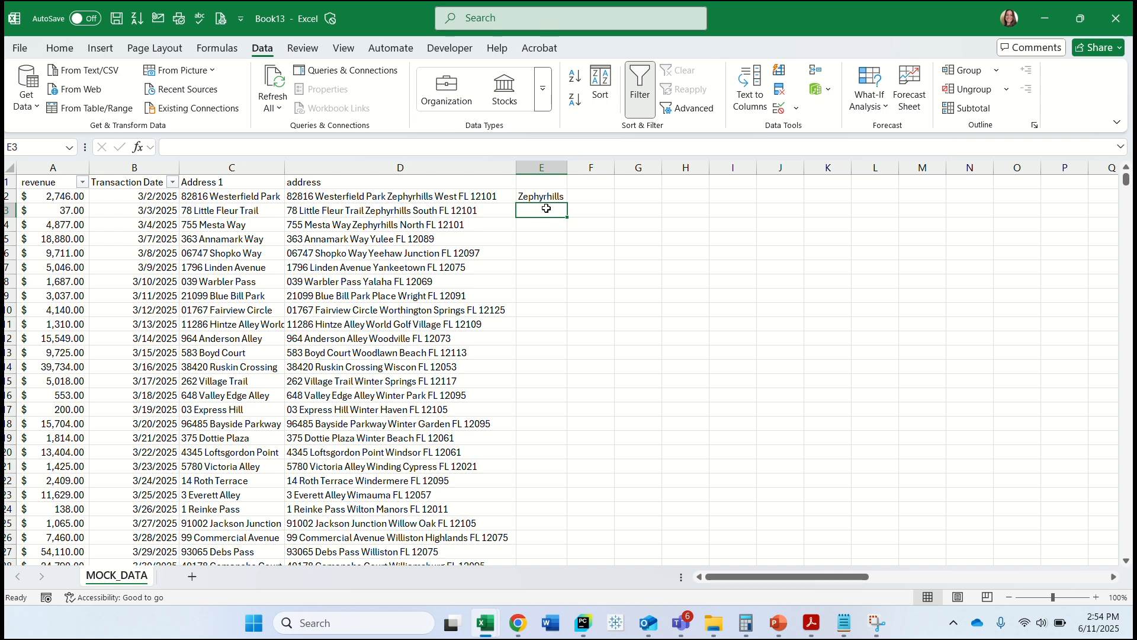
{"action": "double_click", "coordinate": [555, 198]}
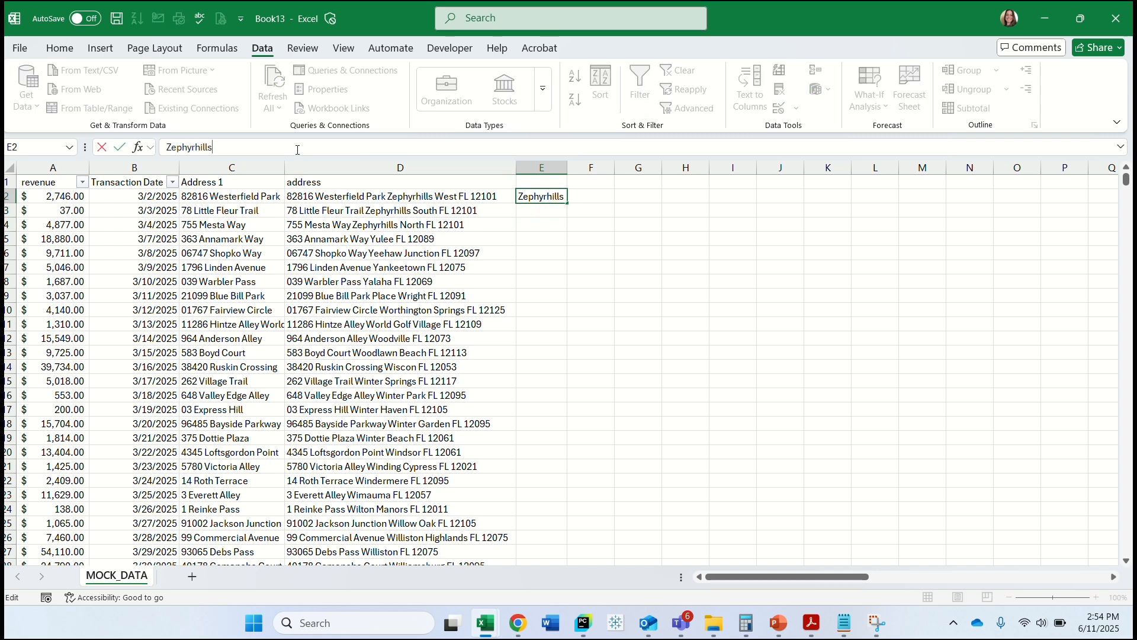
{"action": "type", "text": "West"}
Flash Fill the city names down column E from E3 and fit the column width to its contents.
{"action": "double_click", "coordinate": [564, 164]}
{"action": "left_click", "coordinate": [554, 210]}
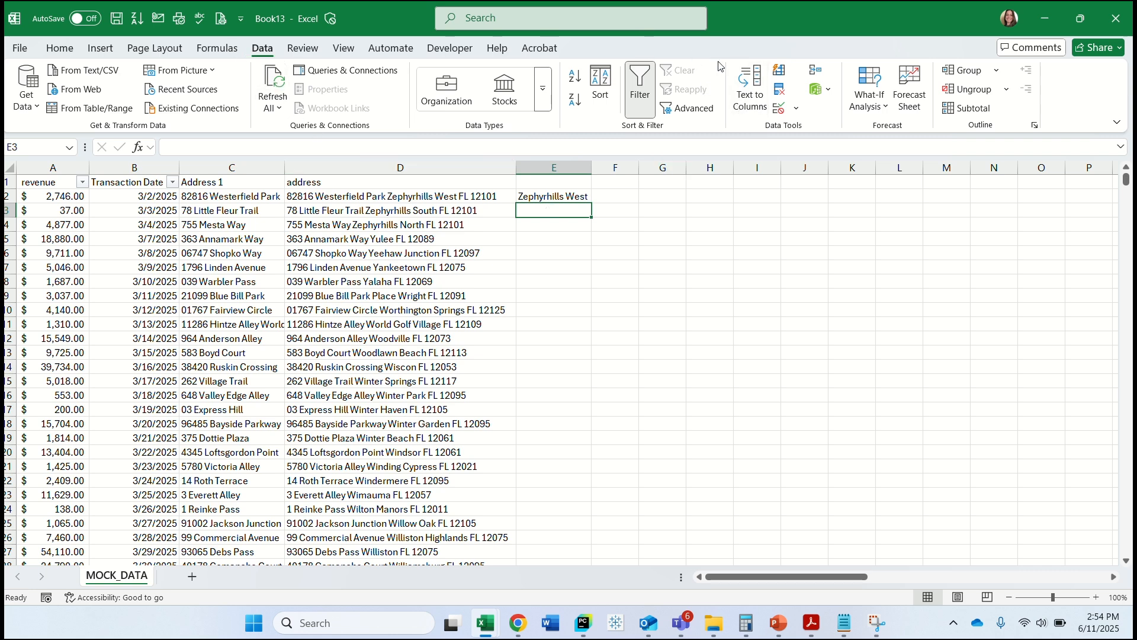
{"action": "left_click", "coordinate": [779, 71]}
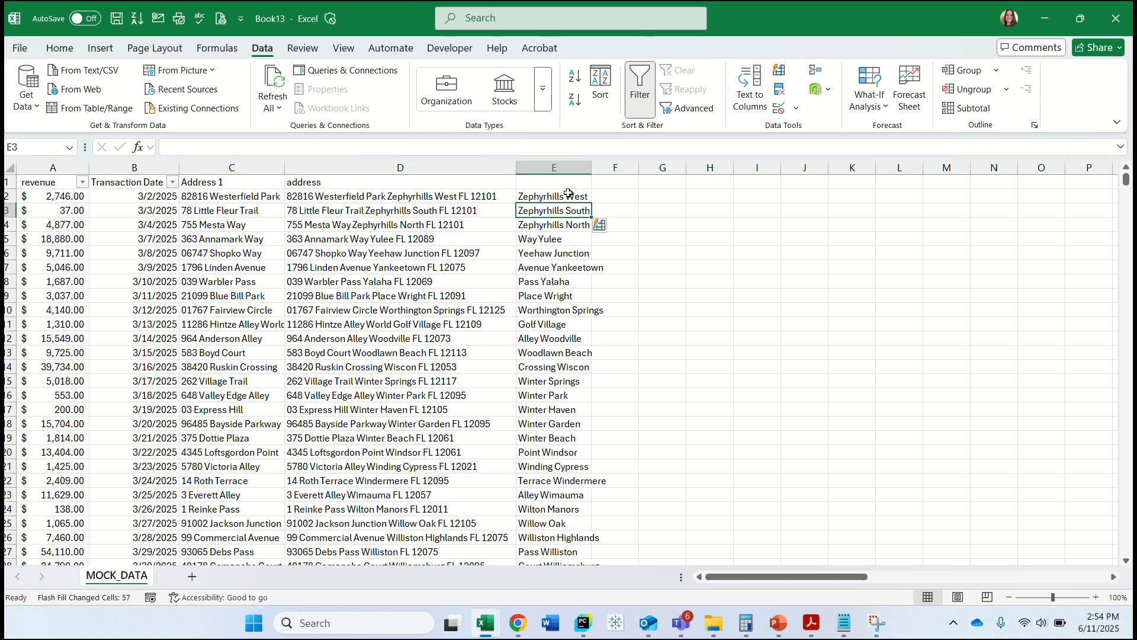
{"action": "double_click", "coordinate": [592, 163]}
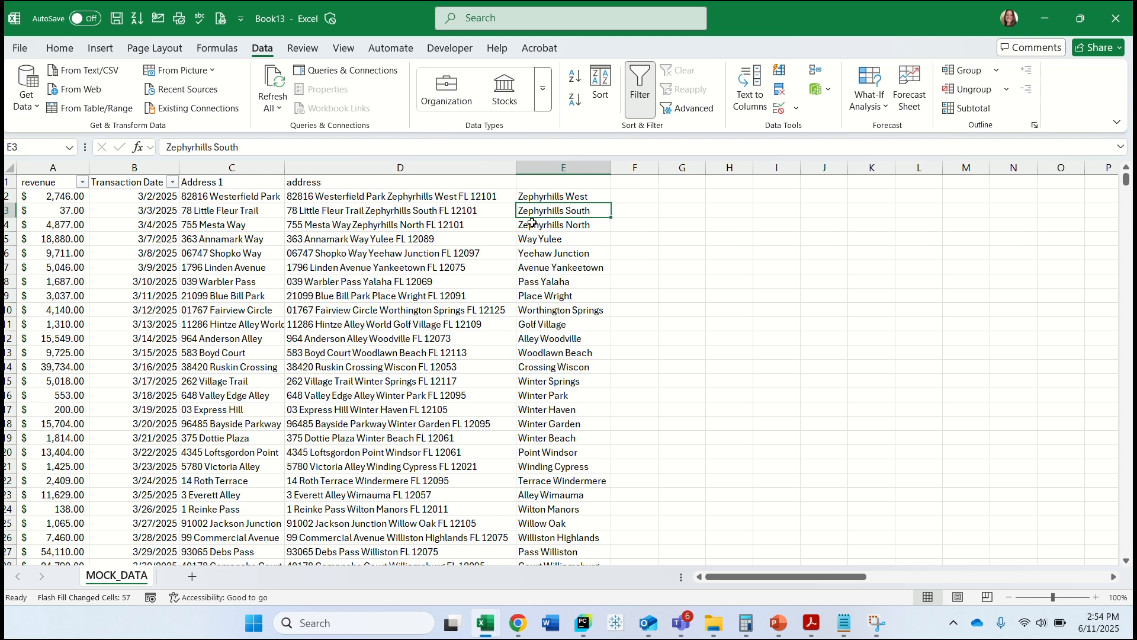
Correct the city in E5 to "Yulee" by removing the leading "Way".
{"action": "left_click", "coordinate": [544, 240]}
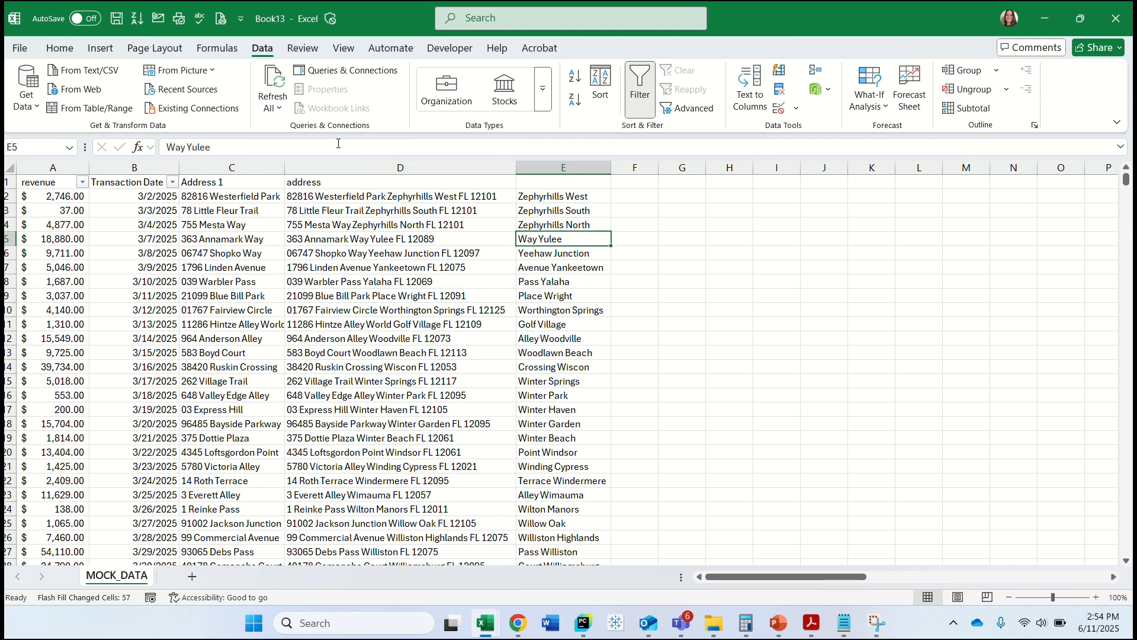
{"action": "double_click", "coordinate": [180, 147]}
{"action": "key", "text": "Delete"}
{"action": "key", "text": "Delete"}
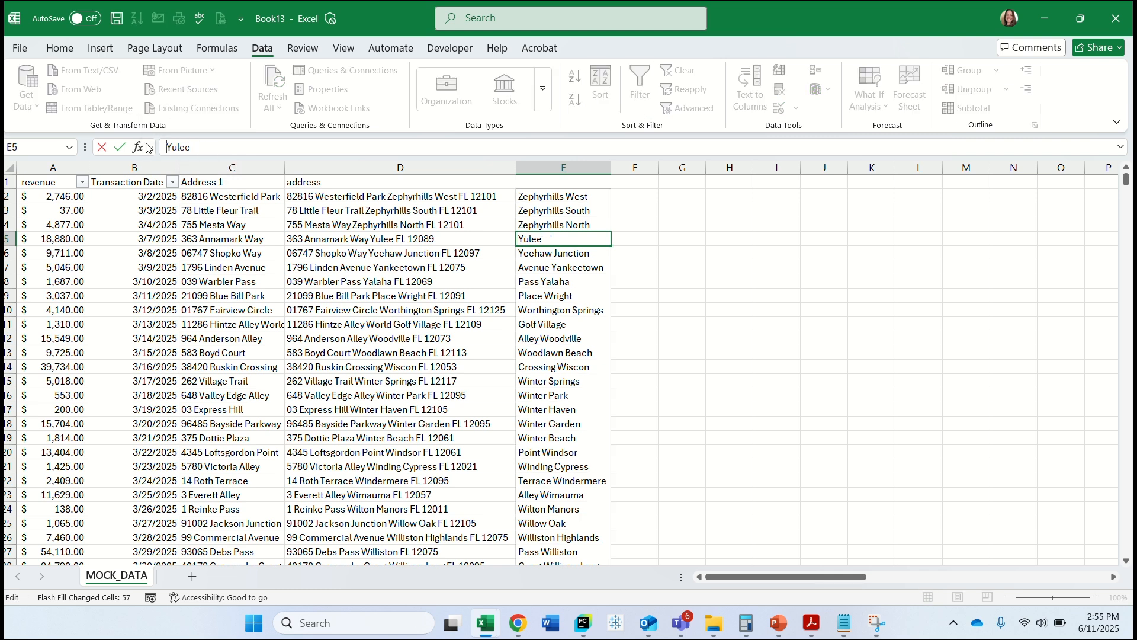
{"action": "left_click", "coordinate": [553, 281]}
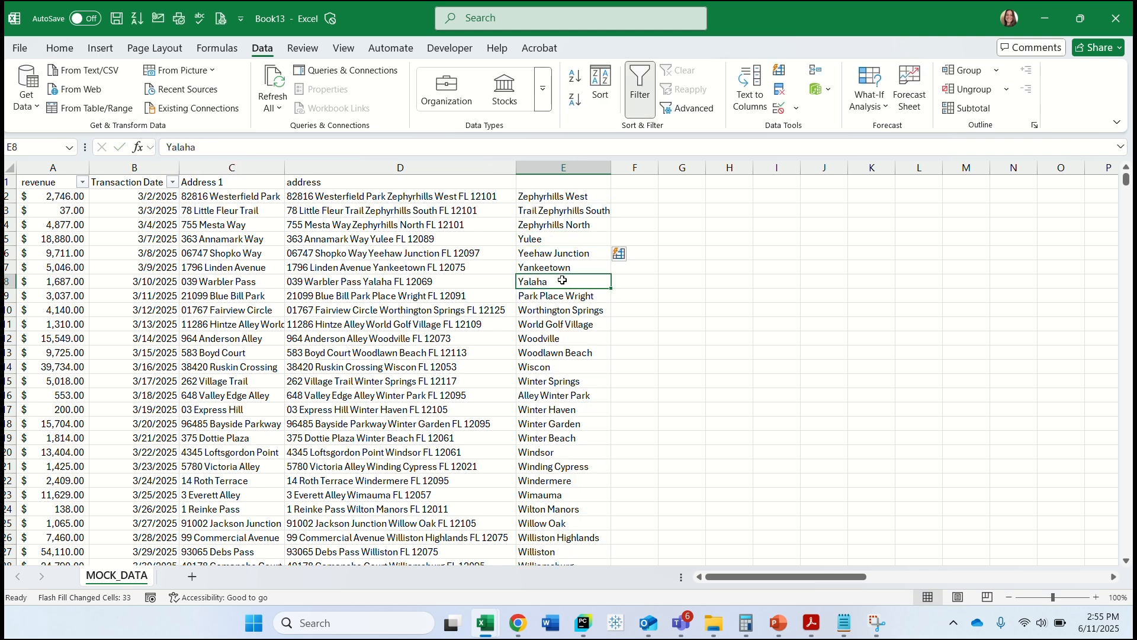
Remove the leading "Park Place" from the city entry in E9.
{"action": "left_click", "coordinate": [565, 302]}
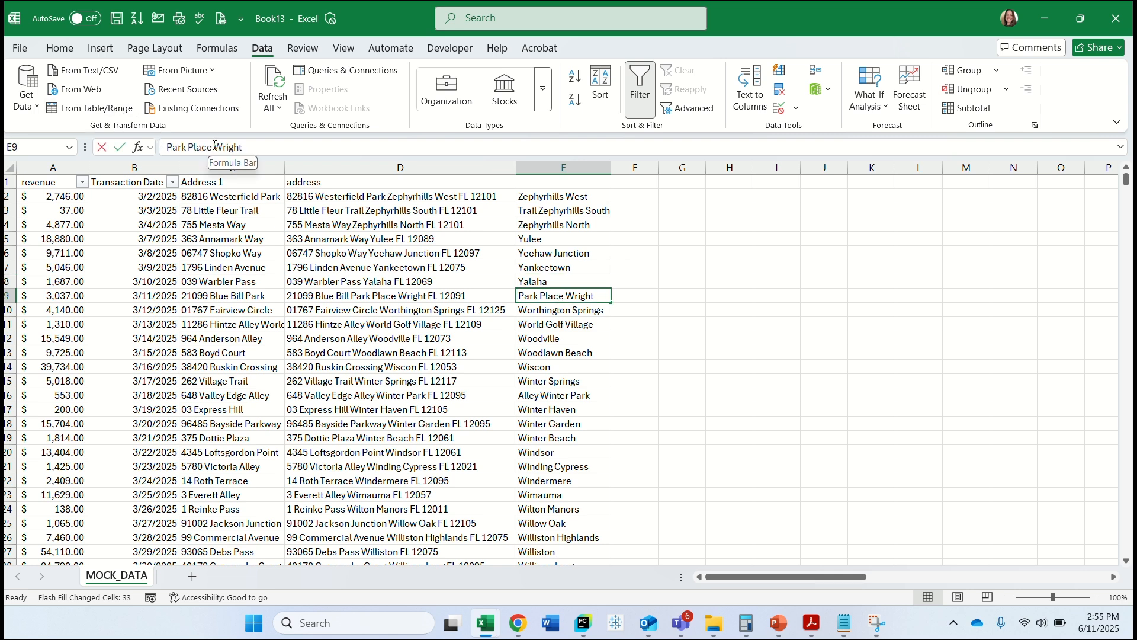
{"action": "left_click_drag", "start_coordinate": [215, 145], "coordinate": [166, 146]}
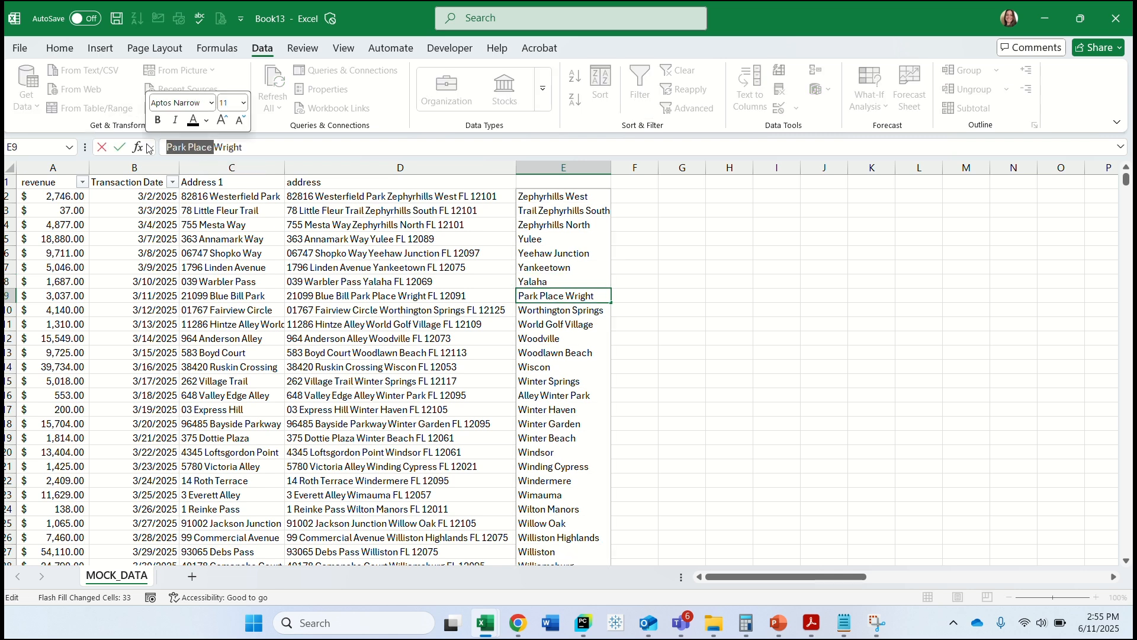
{"action": "key", "text": "BackSpace"}
{"action": "left_click", "coordinate": [565, 337]}
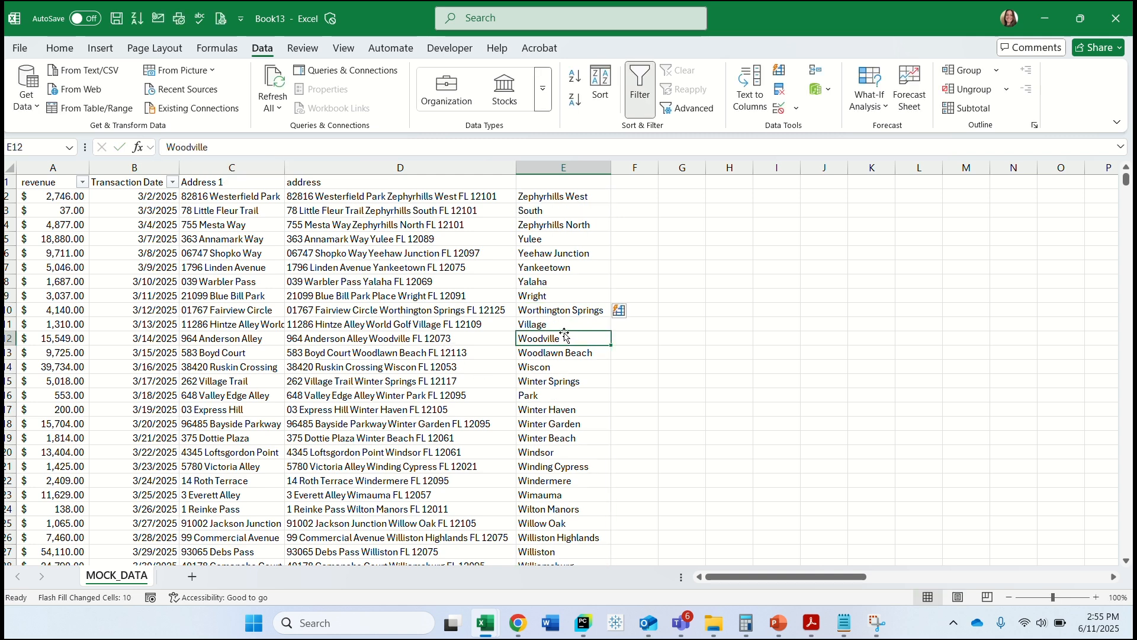
Change the city entry in E11 to "World Village Springs".
{"action": "left_click", "coordinate": [554, 324]}
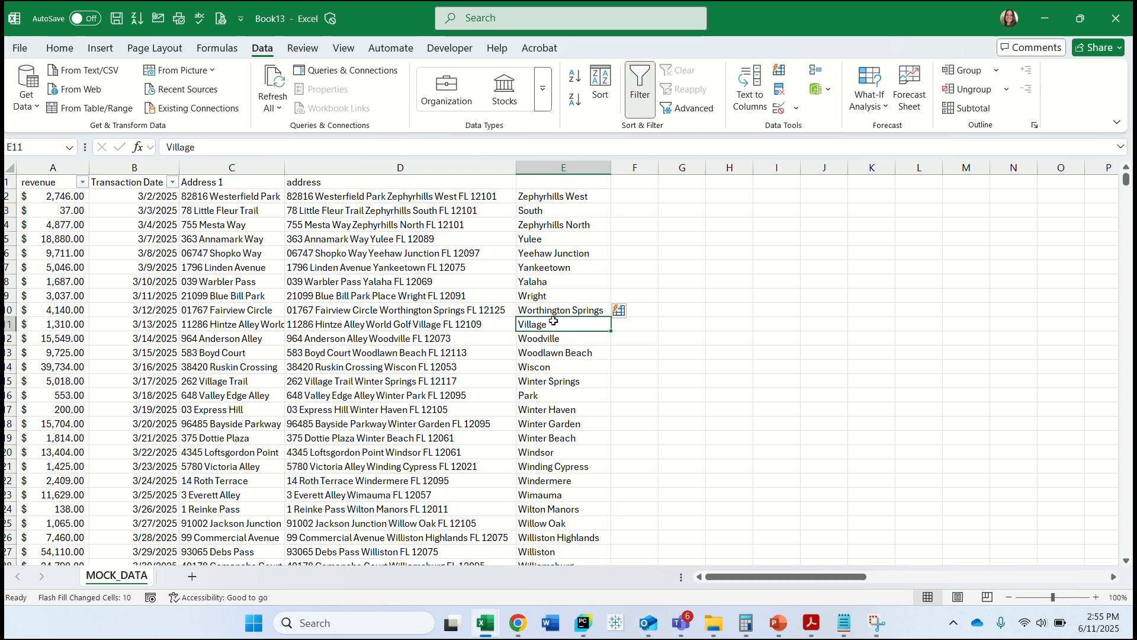
{"action": "left_click", "coordinate": [168, 146]}
{"action": "type", "text": "Wprld"}
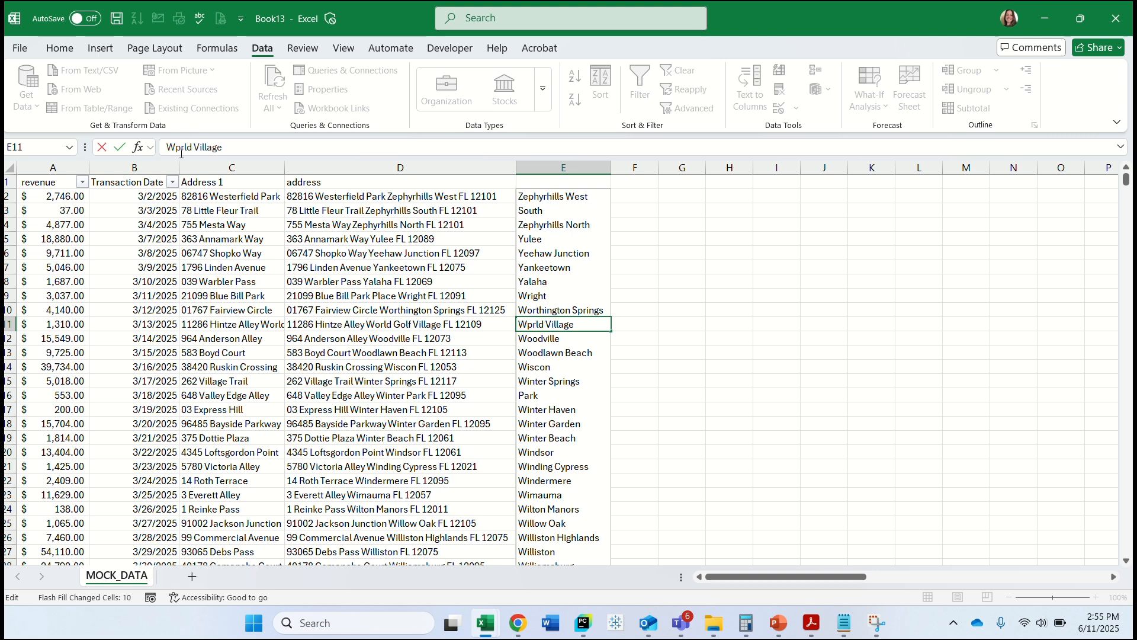
{"action": "left_click", "coordinate": [181, 152]}
{"action": "type", "text": "\\o"}
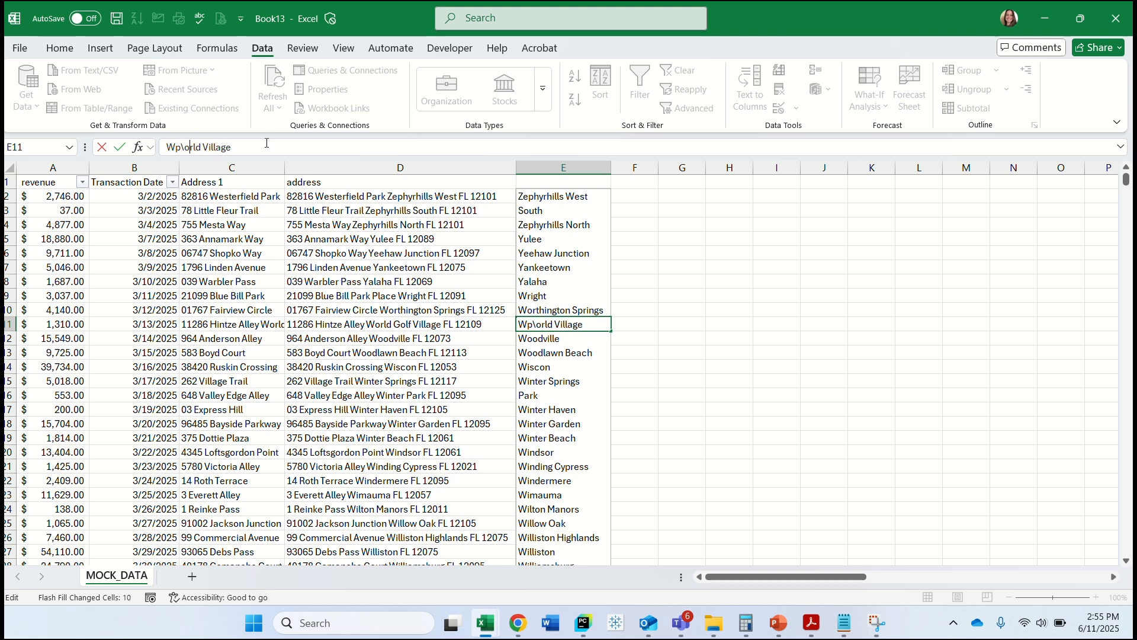
{"action": "key", "text": "BackSpace"}
{"action": "key", "text": "BackSpace"}
{"action": "key", "text": "BackSpace"}
{"action": "type", "text": "o"}
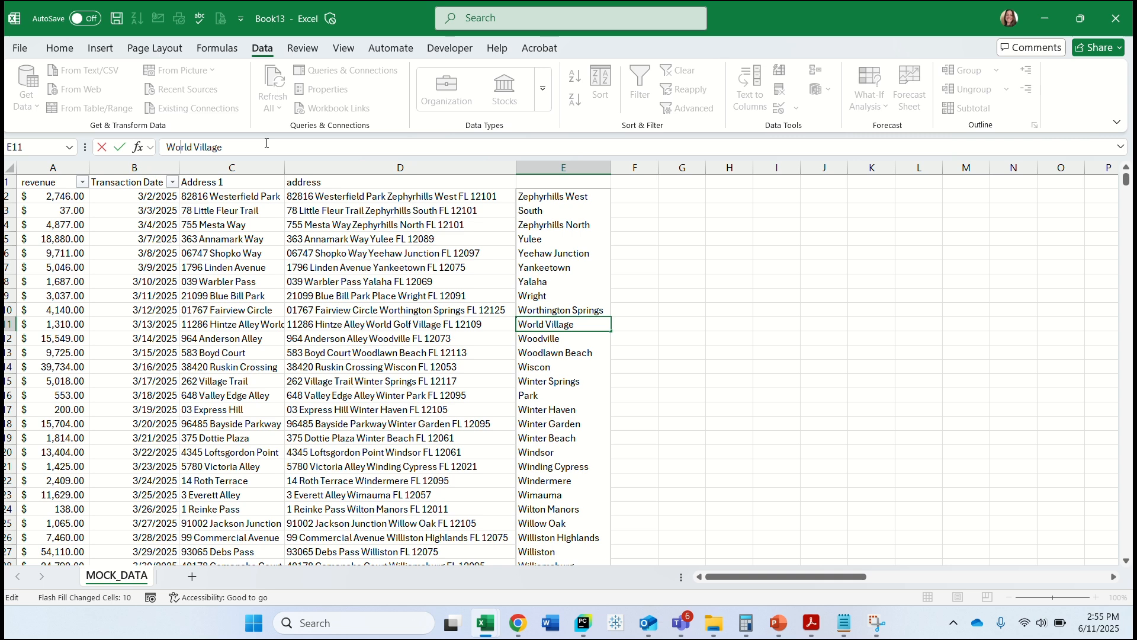
{"action": "type", "text": " Springs"}
{"action": "left_click", "coordinate": [595, 382]}
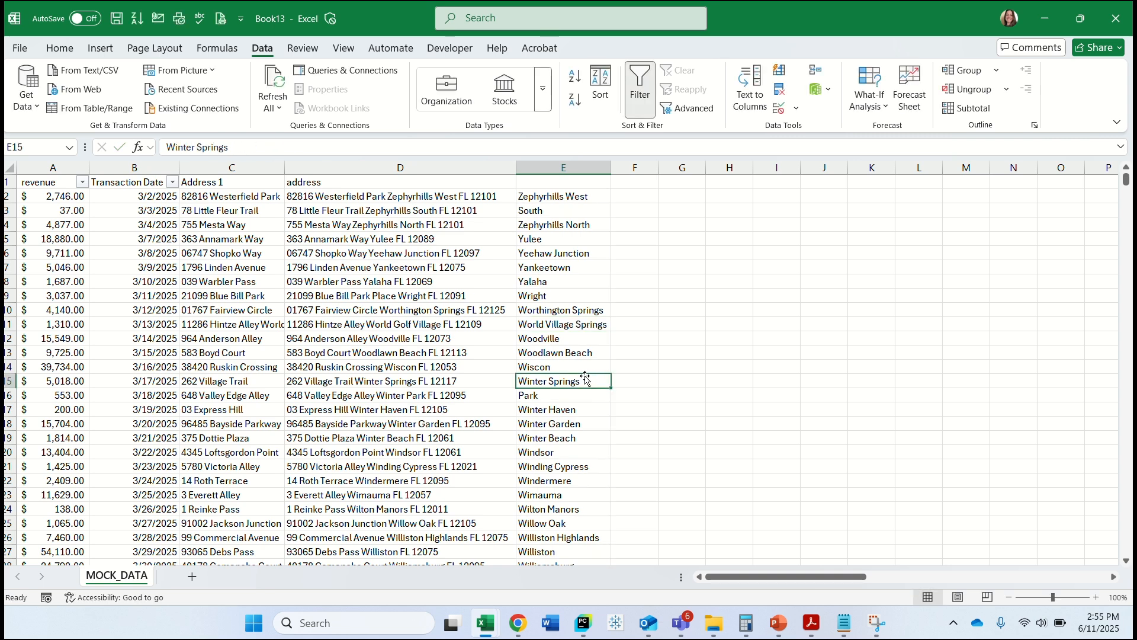
Complete the city name in E16 as "Winter Park".
{"action": "left_click", "coordinate": [553, 367]}
{"action": "scroll", "coordinate": [553, 367], "scroll_direction": "down", "scroll_amount": 1}
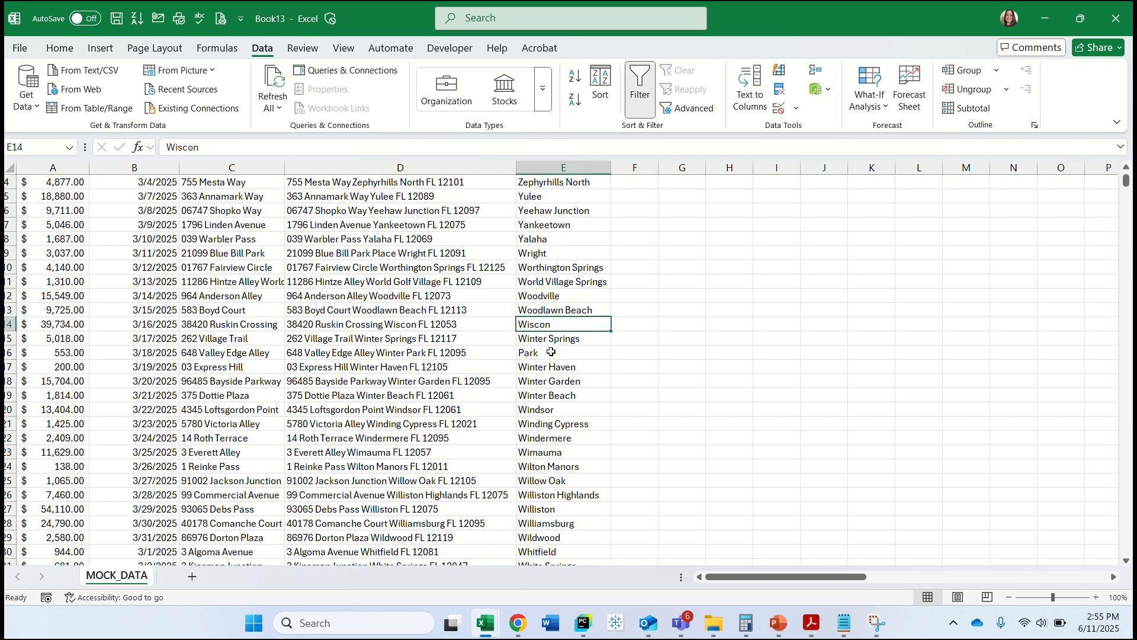
{"action": "left_click", "coordinate": [554, 352]}
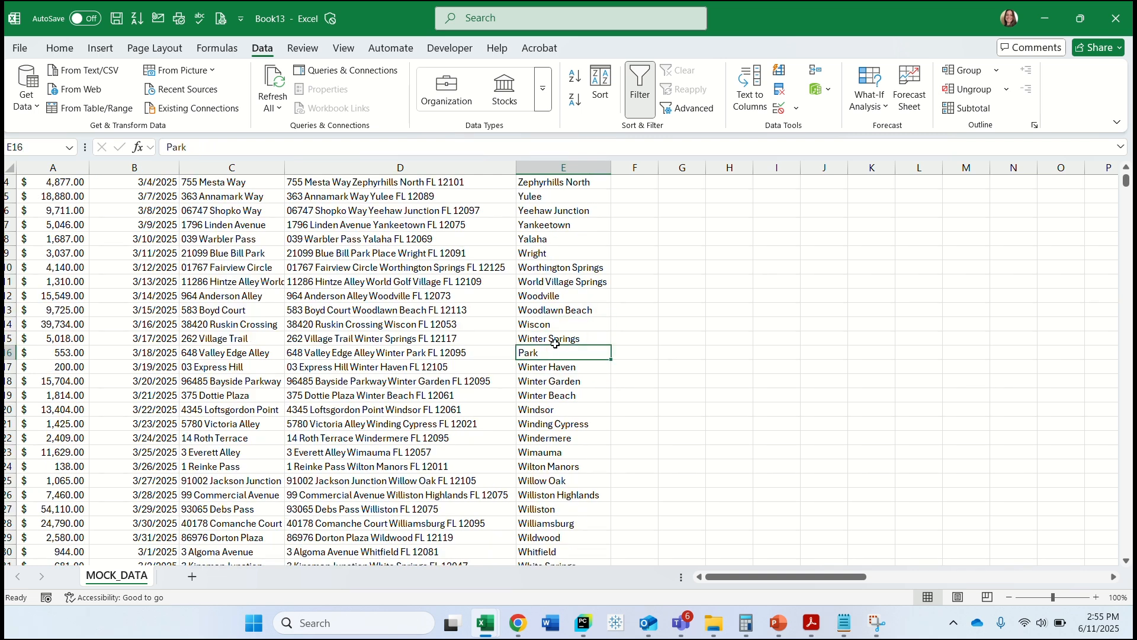
{"action": "left_click", "coordinate": [168, 146]}
{"action": "type", "text": "Winter"}
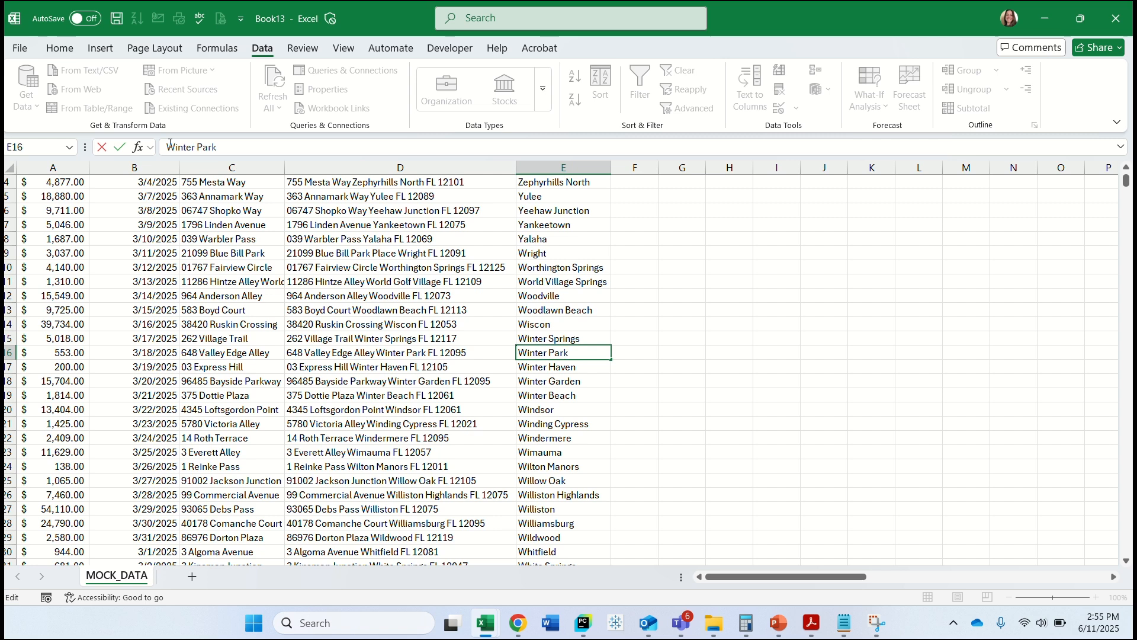
{"action": "left_click", "coordinate": [548, 422]}
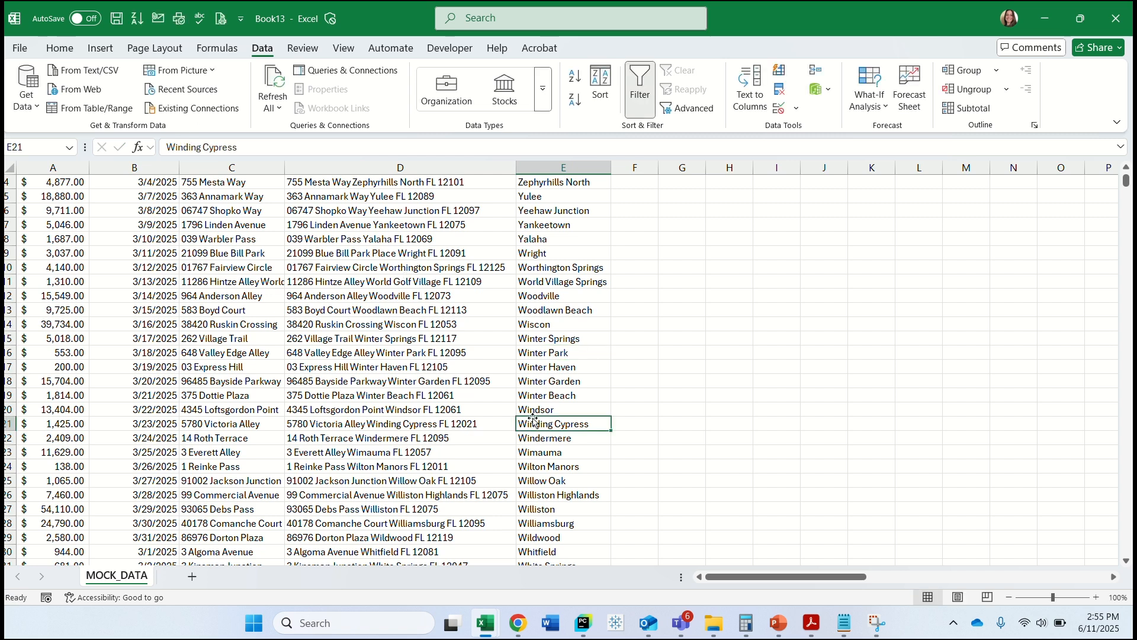
Check the filled cities further down column E and complete E33 as "Whiskey Creek".
{"action": "scroll", "coordinate": [550, 426], "scroll_direction": "down", "scroll_amount": 2}
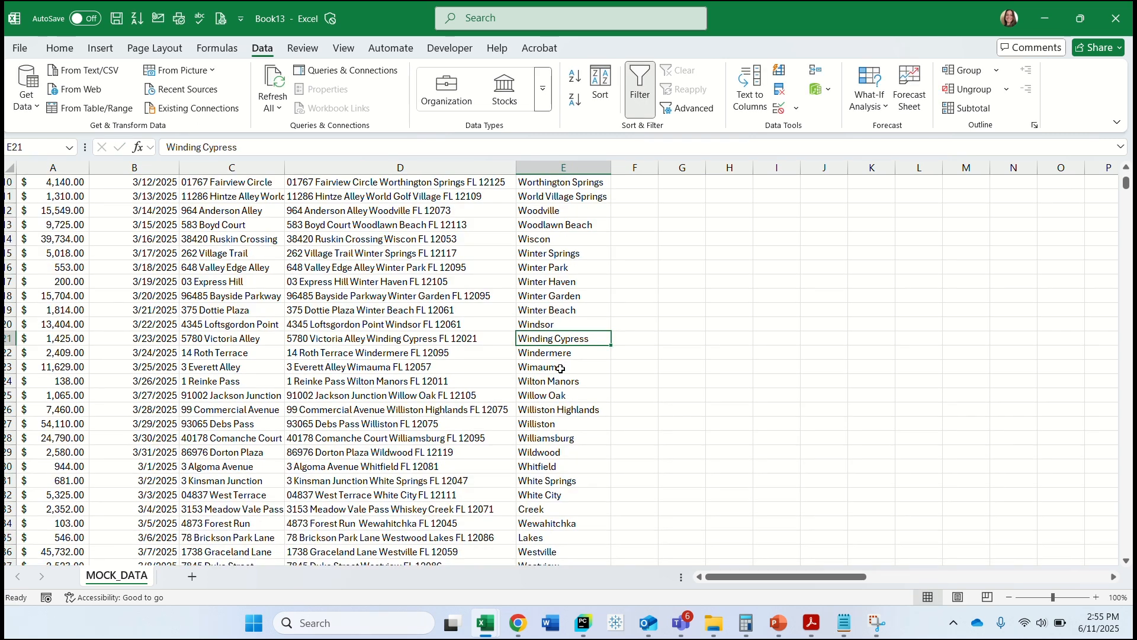
{"action": "scroll", "coordinate": [560, 368], "scroll_direction": "down", "scroll_amount": 1}
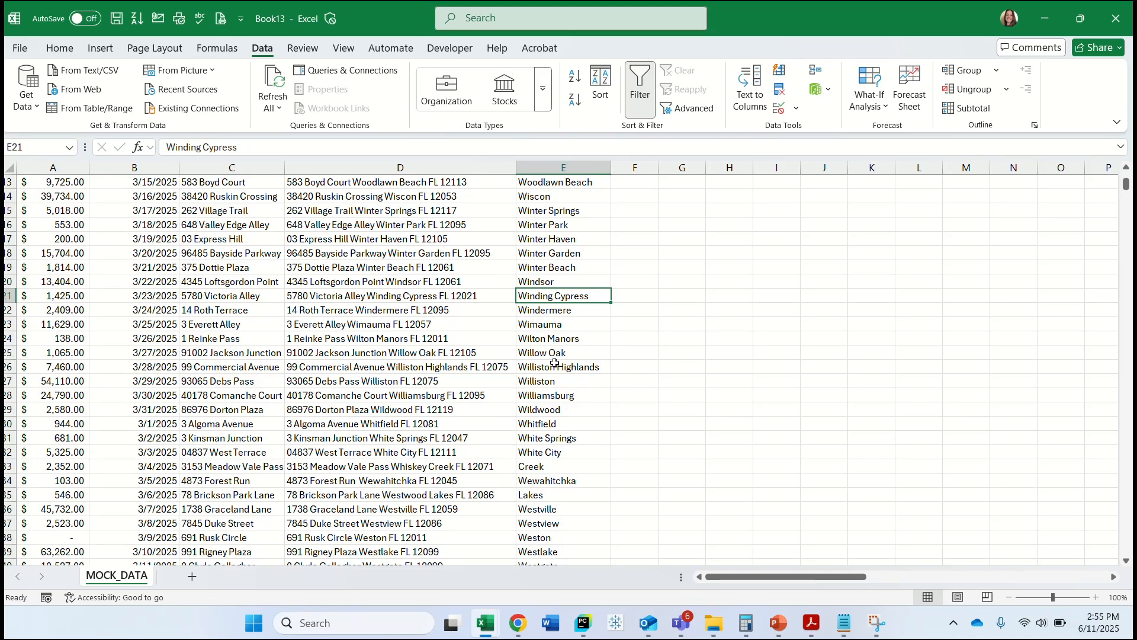
{"action": "scroll", "coordinate": [555, 363], "scroll_direction": "down", "scroll_amount": 1}
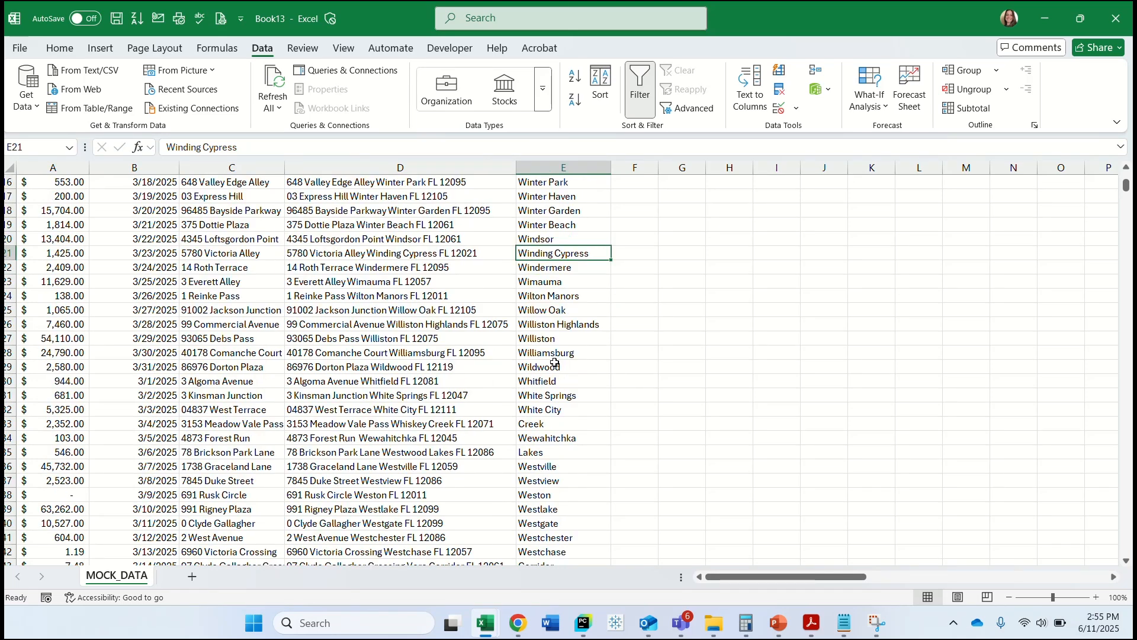
{"action": "scroll", "coordinate": [551, 355], "scroll_direction": "down", "scroll_amount": 1}
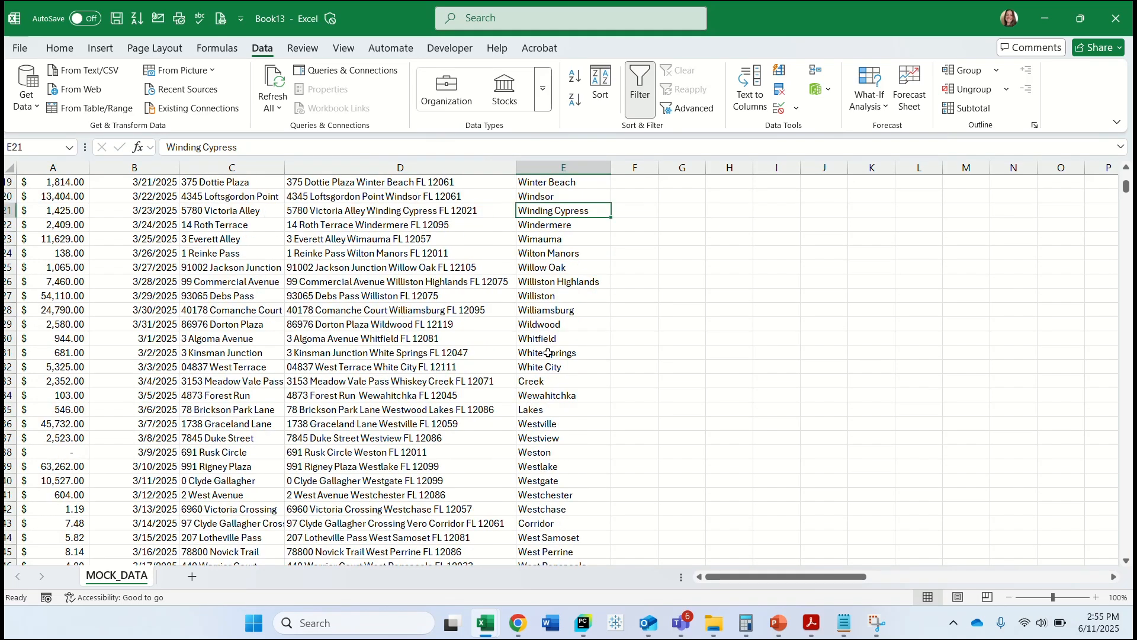
{"action": "scroll", "coordinate": [547, 355], "scroll_direction": "down", "scroll_amount": 1}
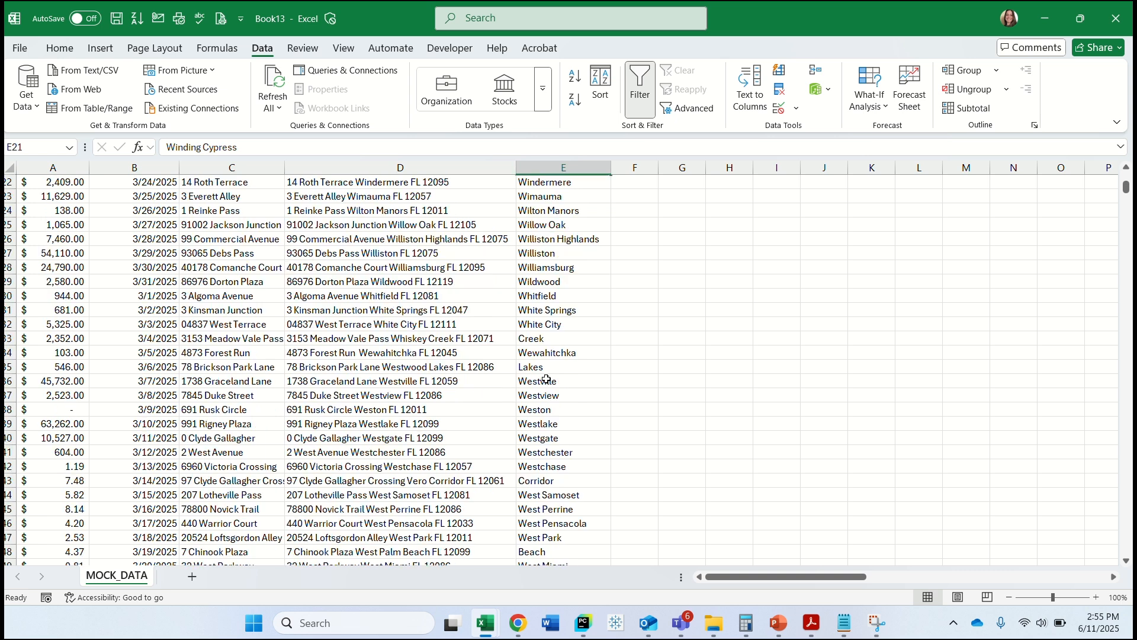
{"action": "left_click", "coordinate": [539, 340]}
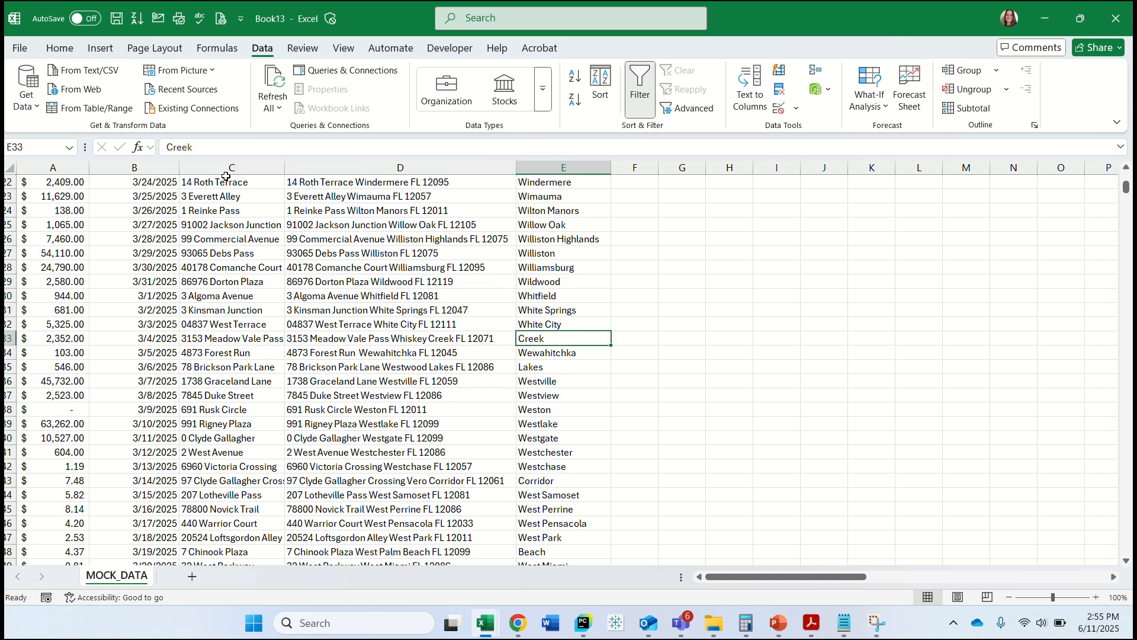
{"action": "left_click", "coordinate": [167, 150]}
{"action": "type", "text": "Whiskey"}
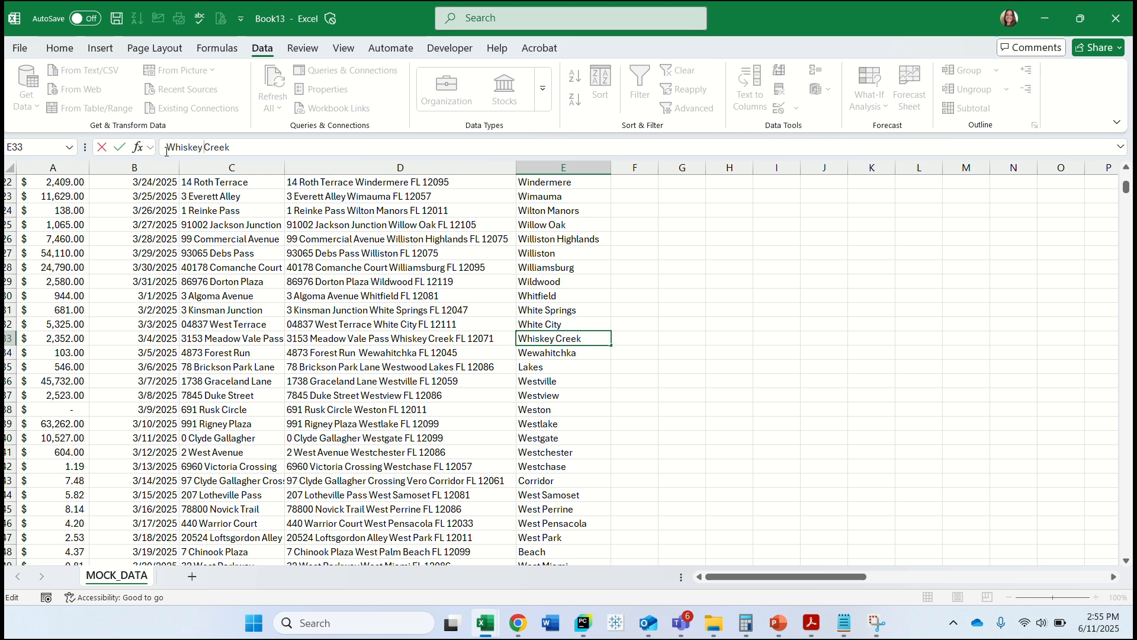
{"action": "left_click", "coordinate": [535, 354]}
Complete the city name in E35 as "Westwood Lakes".
{"action": "left_click", "coordinate": [537, 365]}
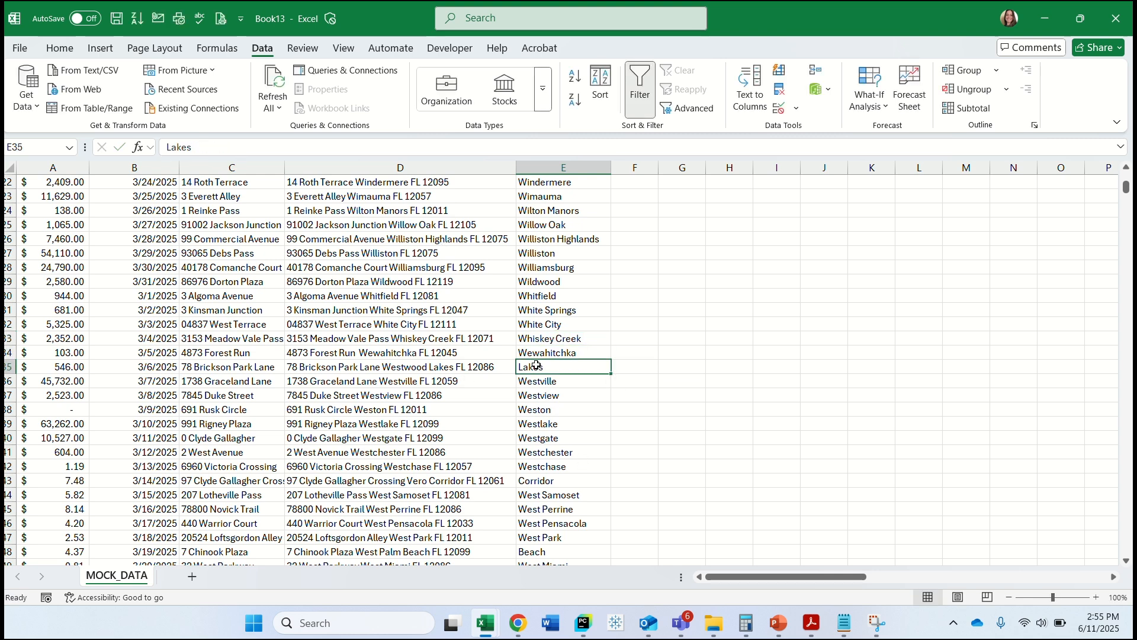
{"action": "left_click", "coordinate": [169, 147]}
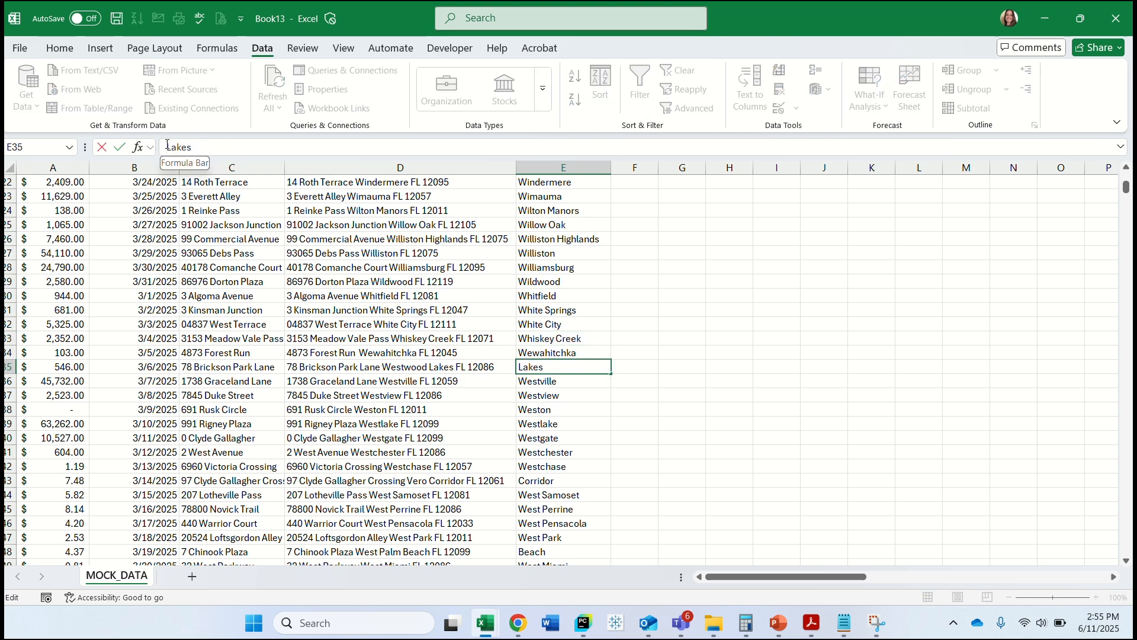
{"action": "type", "text": "West"}
{"action": "type", "text": "wood"}
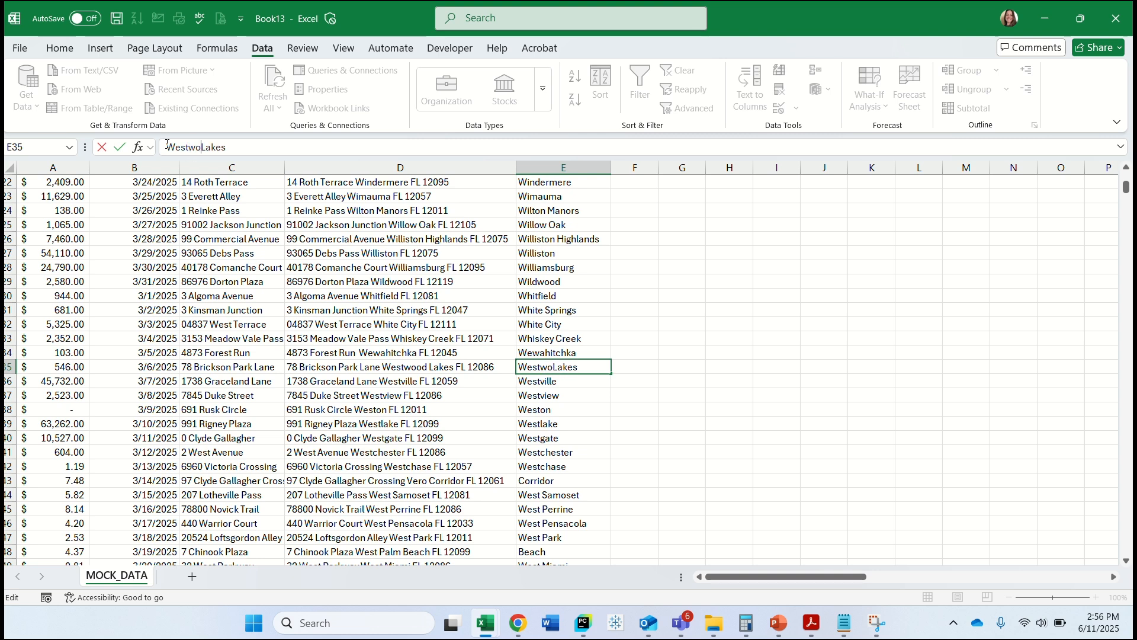
{"action": "left_click", "coordinate": [564, 455]}
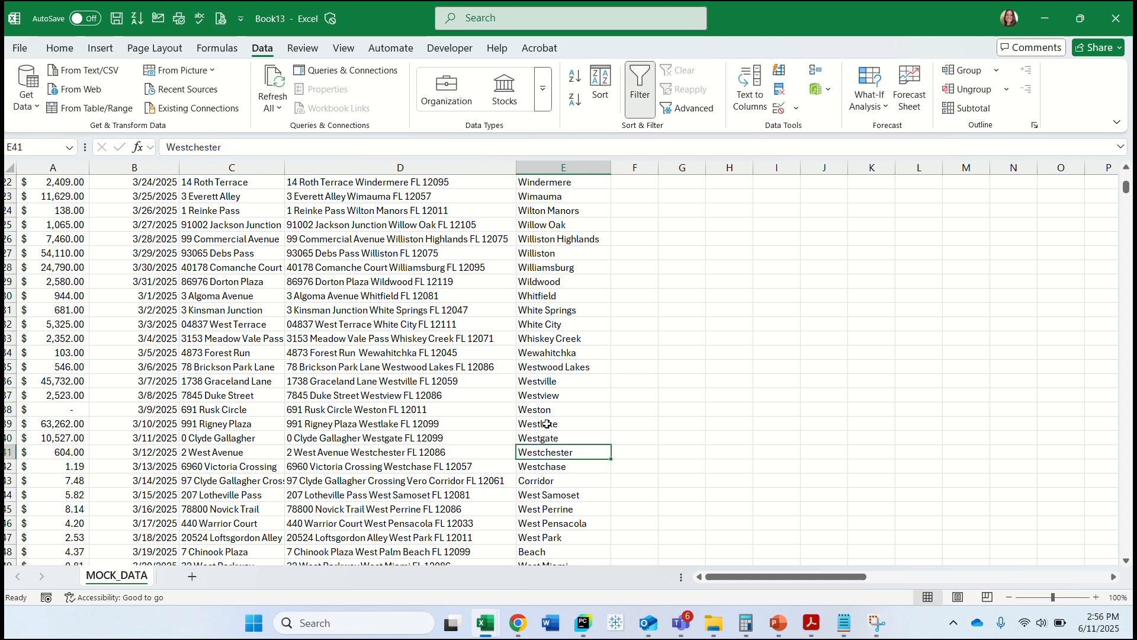
{"action": "scroll", "coordinate": [546, 424], "scroll_direction": "down", "scroll_amount": 4}
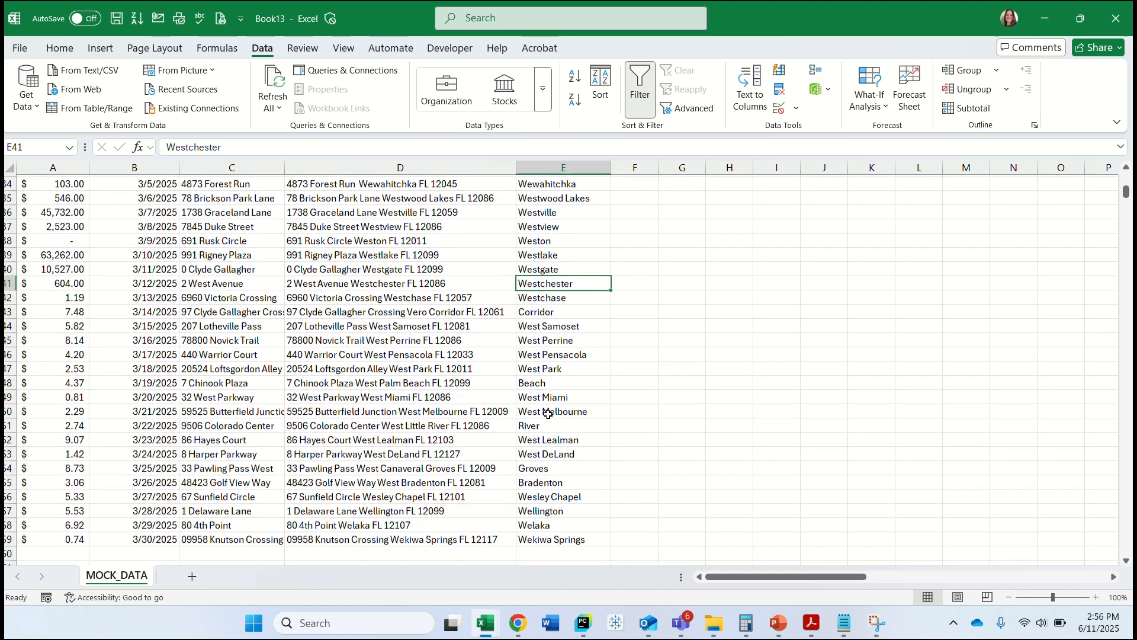
Complete the city name in E43 as "Vero Corridor".
{"action": "left_click", "coordinate": [542, 309]}
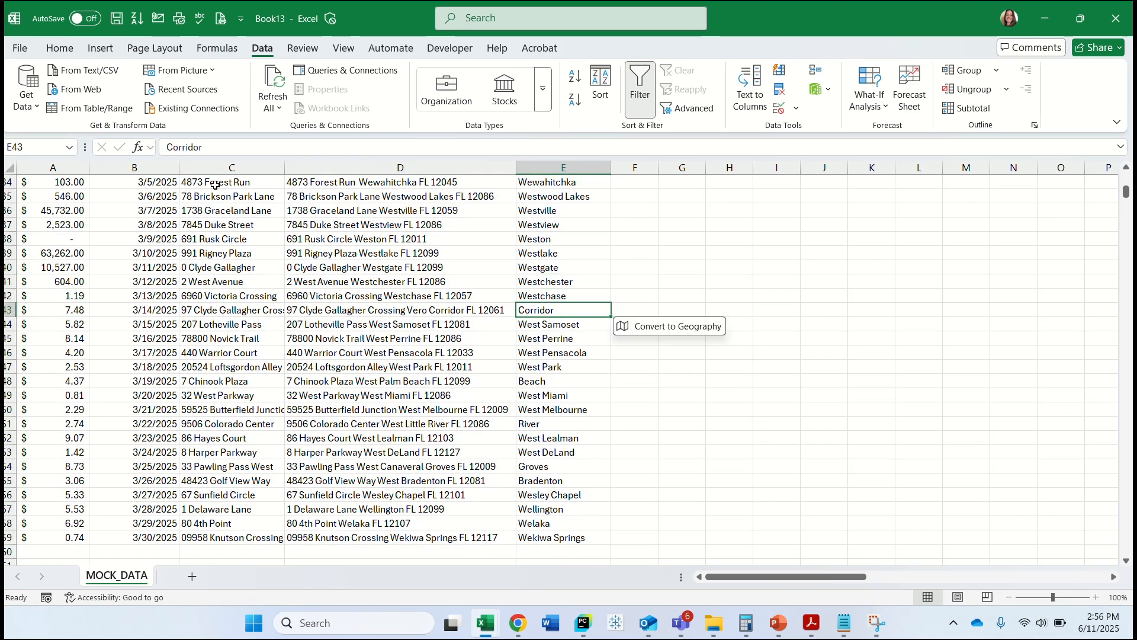
{"action": "left_click", "coordinate": [167, 145]}
{"action": "type", "text": "Vero"}
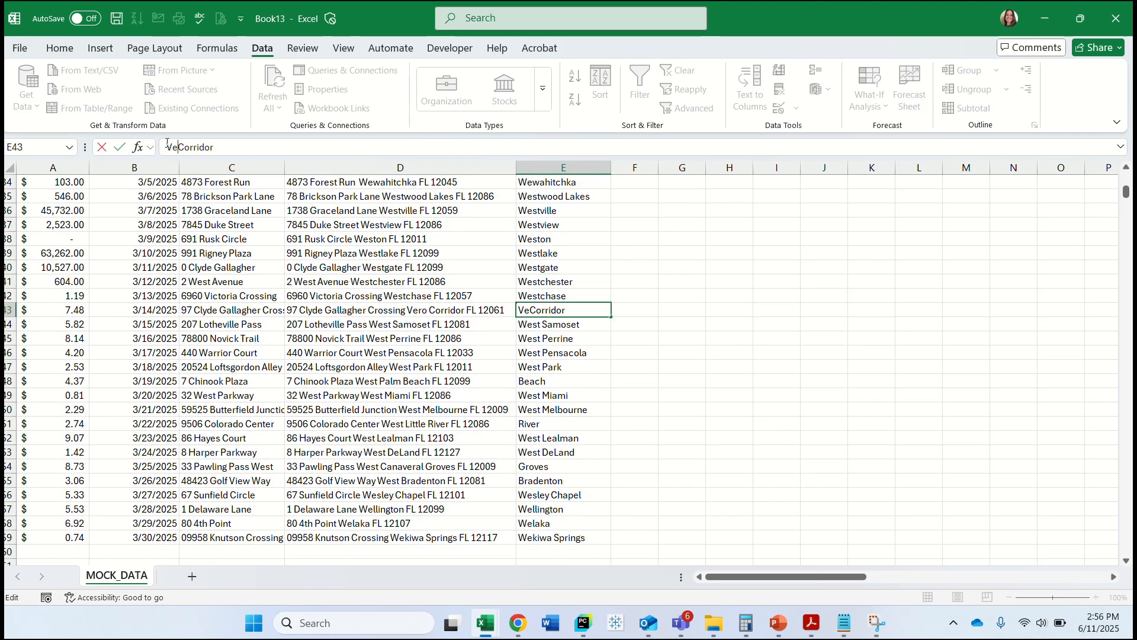
Complete the city name in E48 as "West Palm Beach".
{"action": "left_click", "coordinate": [580, 380]}
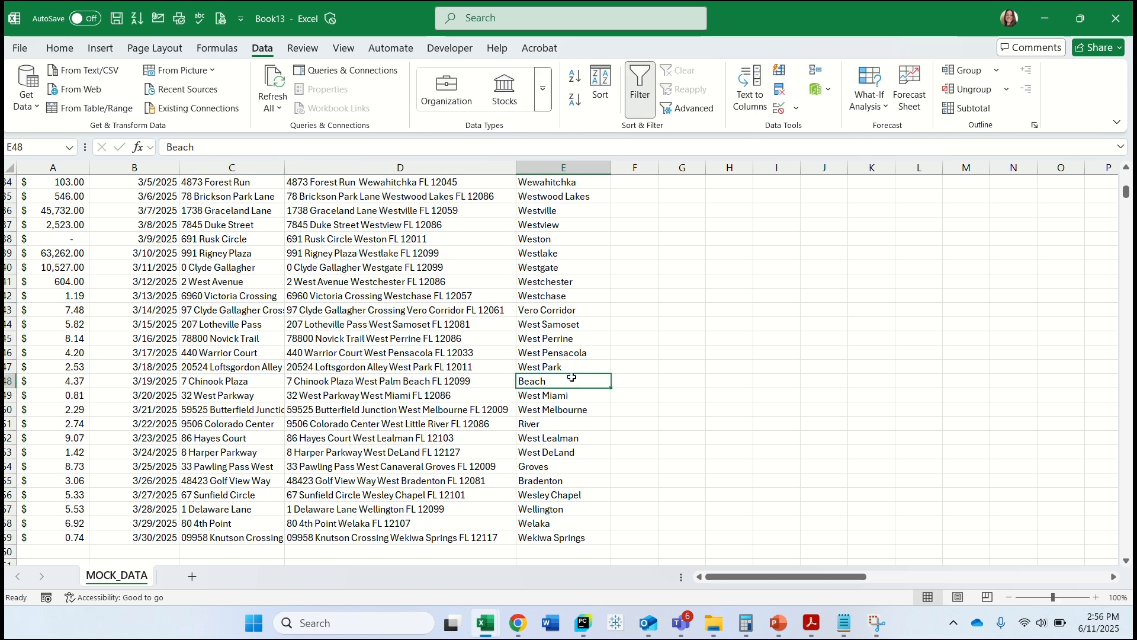
{"action": "left_click", "coordinate": [168, 147]}
{"action": "type", "text": "West Pam"}
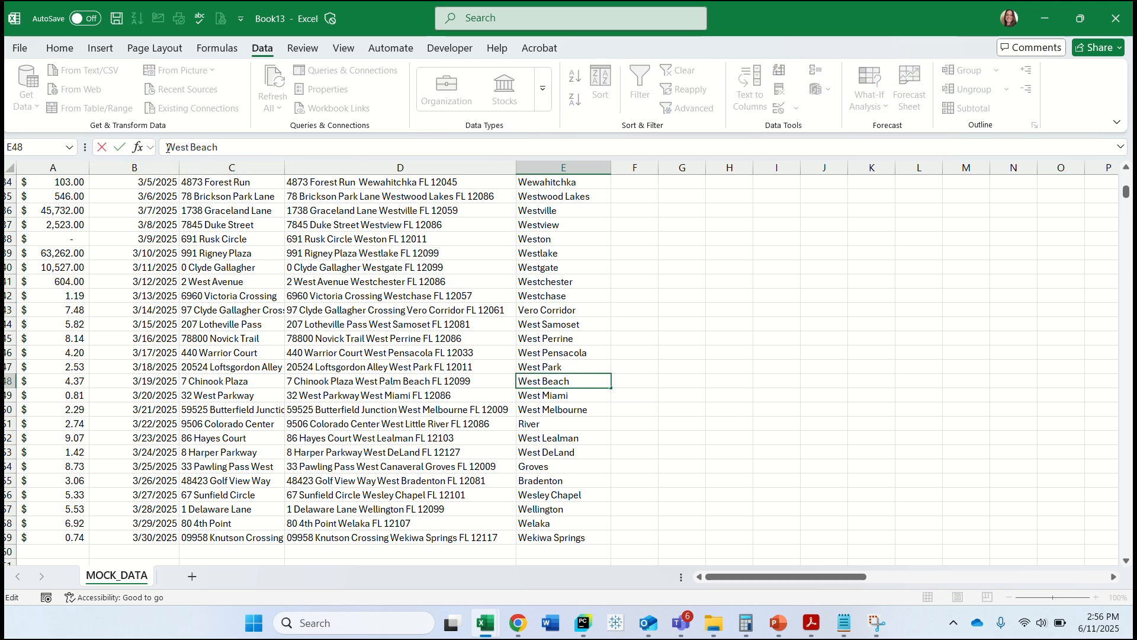
{"action": "key", "text": "BackSpace"}
{"action": "type", "text": "lm"}
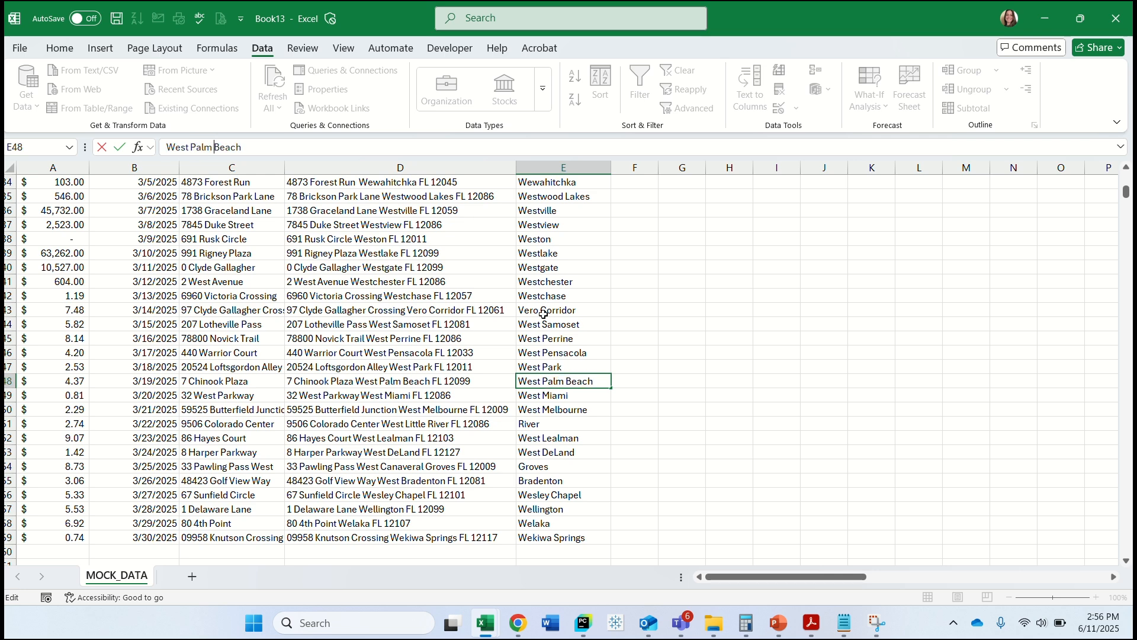
{"action": "key", "text": "Return"}
Complete the city name in E51 as "West Little River".
{"action": "left_click", "coordinate": [566, 407]}
{"action": "left_click", "coordinate": [552, 425]}
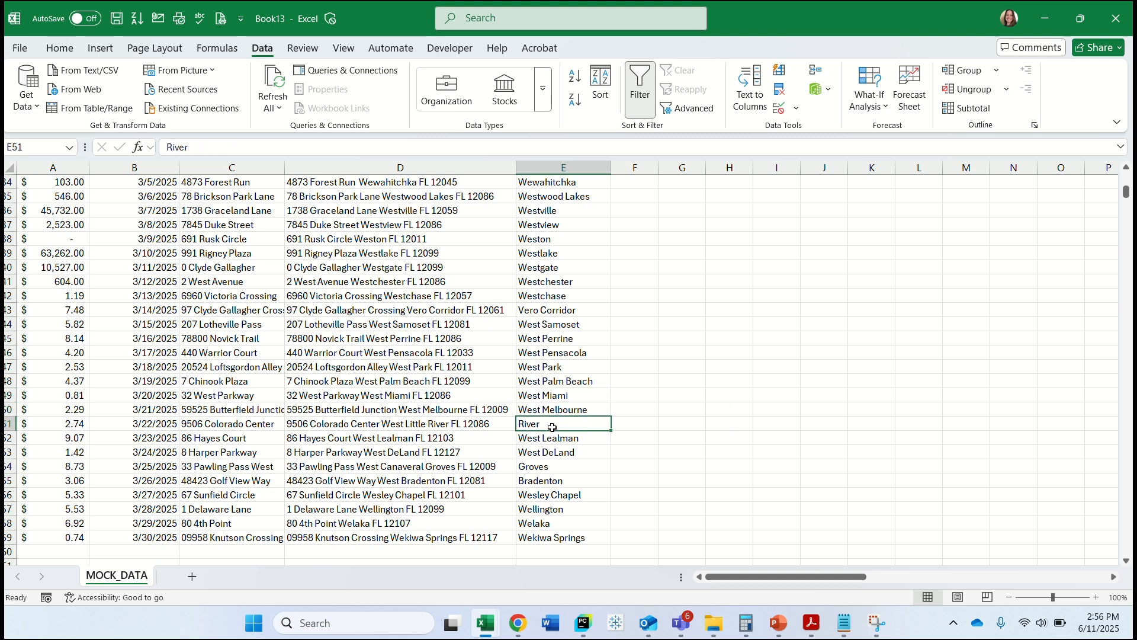
{"action": "left_click", "coordinate": [168, 147]}
{"action": "type", "text": "West"}
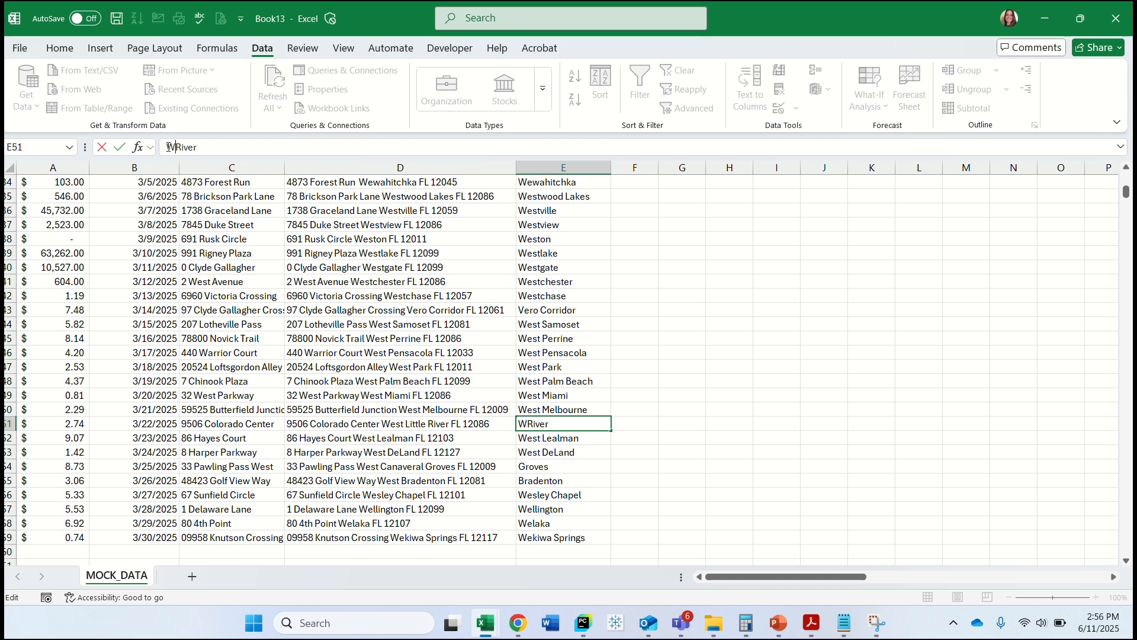
{"action": "type", "text": " Little"}
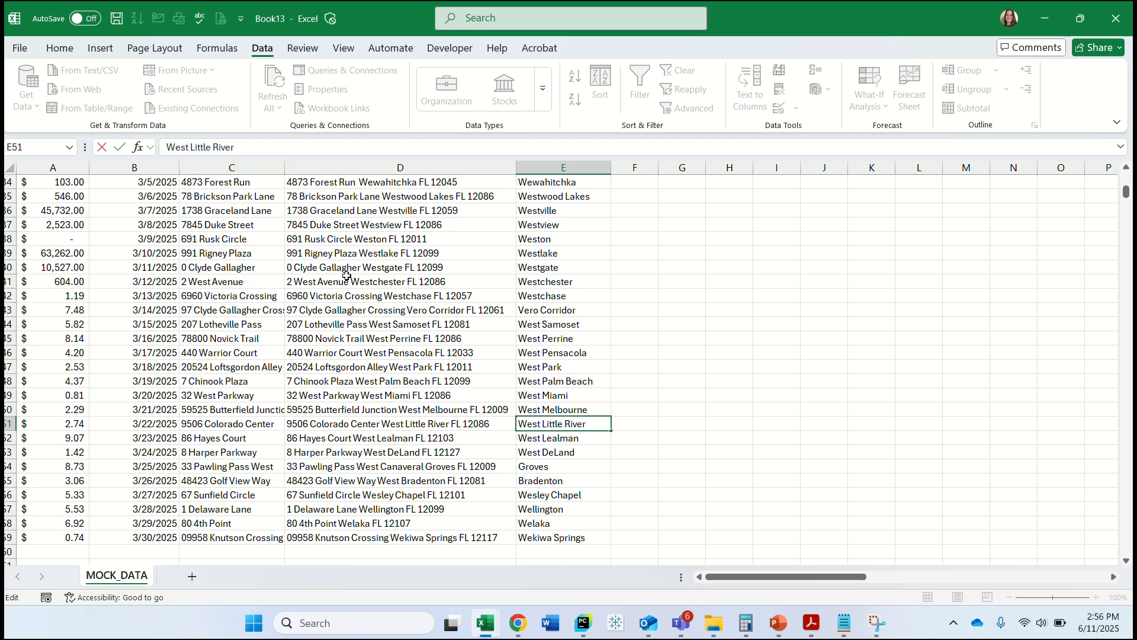
Complete the city names in E54 as "Canaveral Groves" and in E55 as "West Bradenton".
{"action": "left_click", "coordinate": [533, 465]}
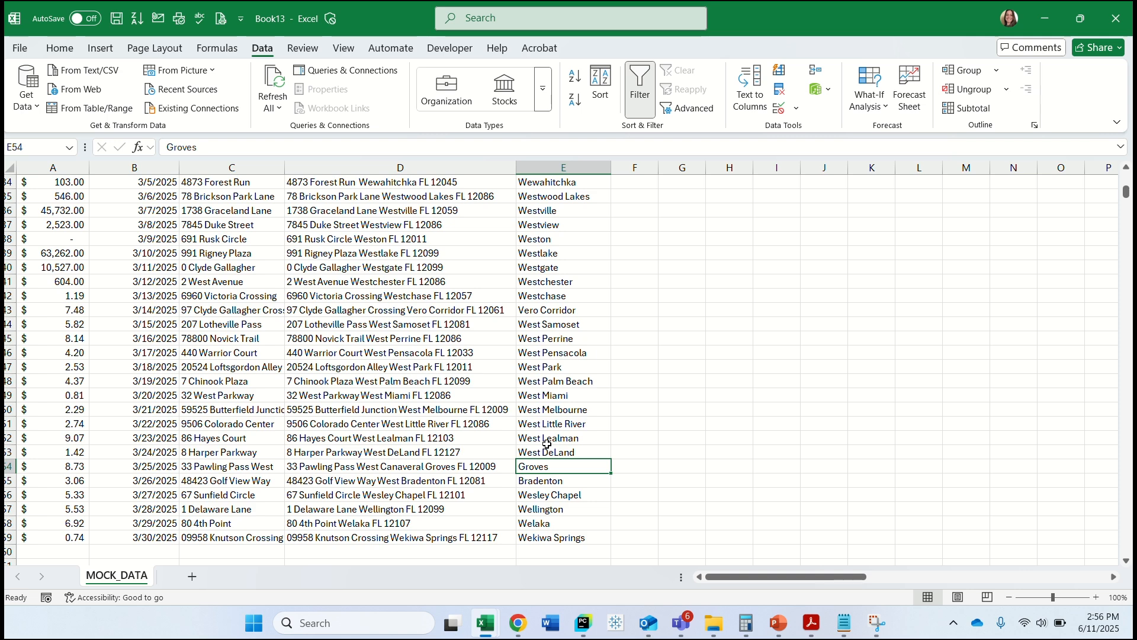
{"action": "scroll", "coordinate": [548, 445], "scroll_direction": "down", "scroll_amount": 1}
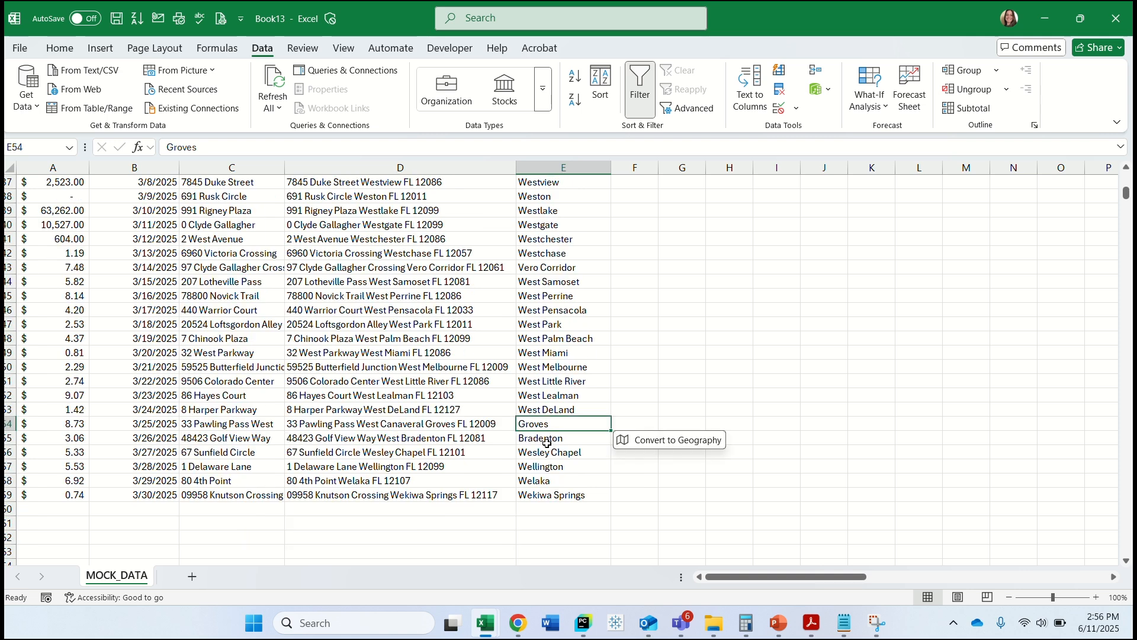
{"action": "left_click", "coordinate": [163, 150]}
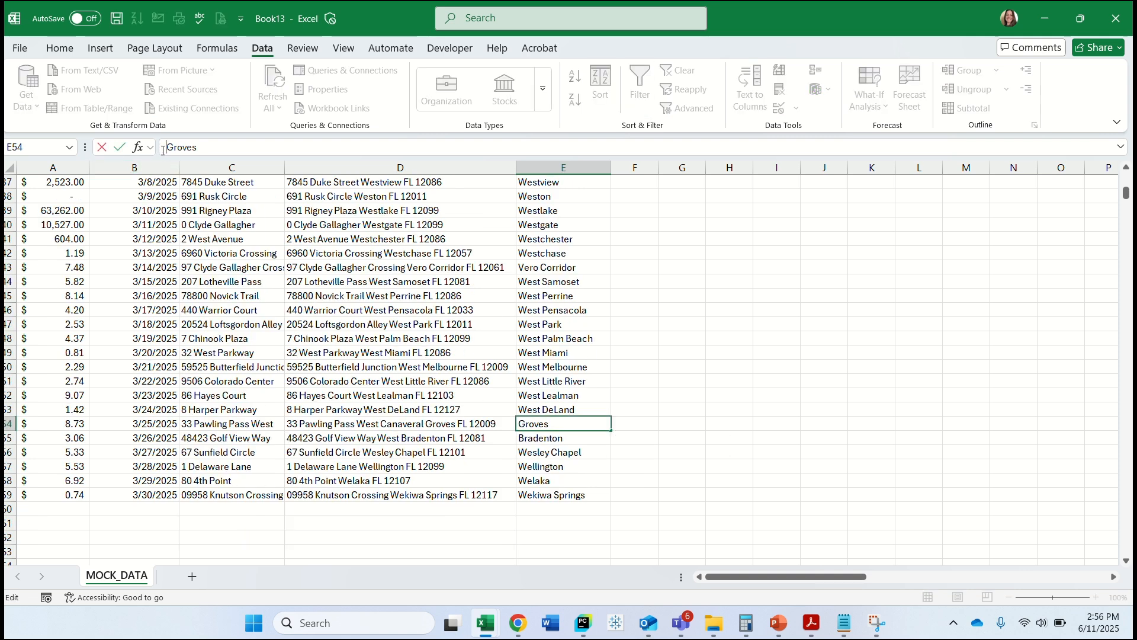
{"action": "type", "text": "Can"}
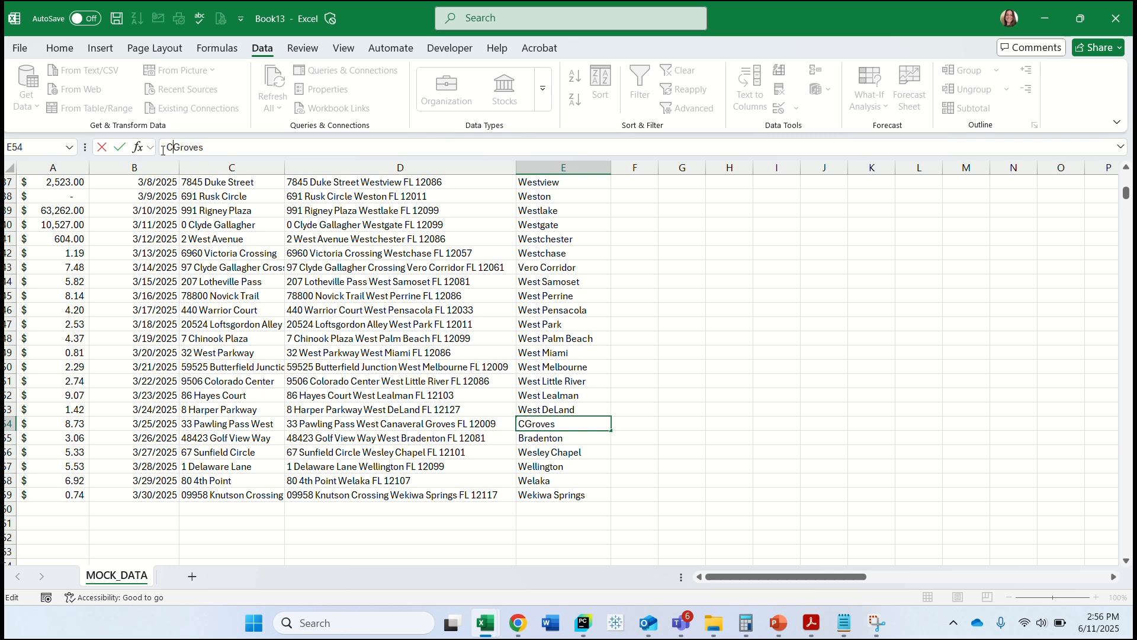
{"action": "type", "text": "averal"}
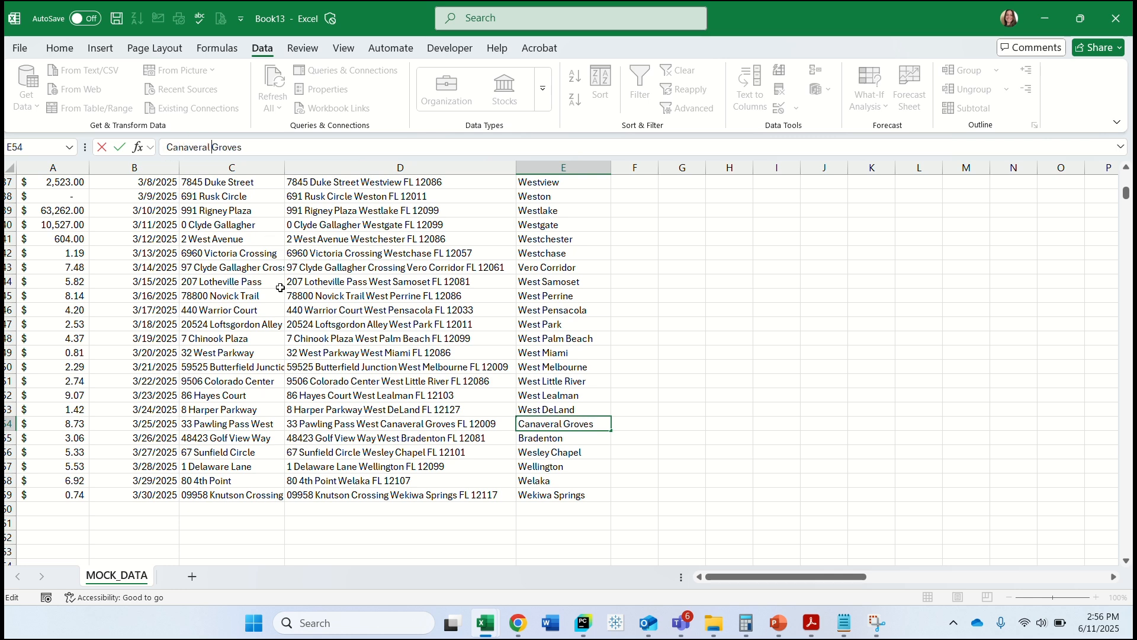
{"action": "key", "text": "Return"}
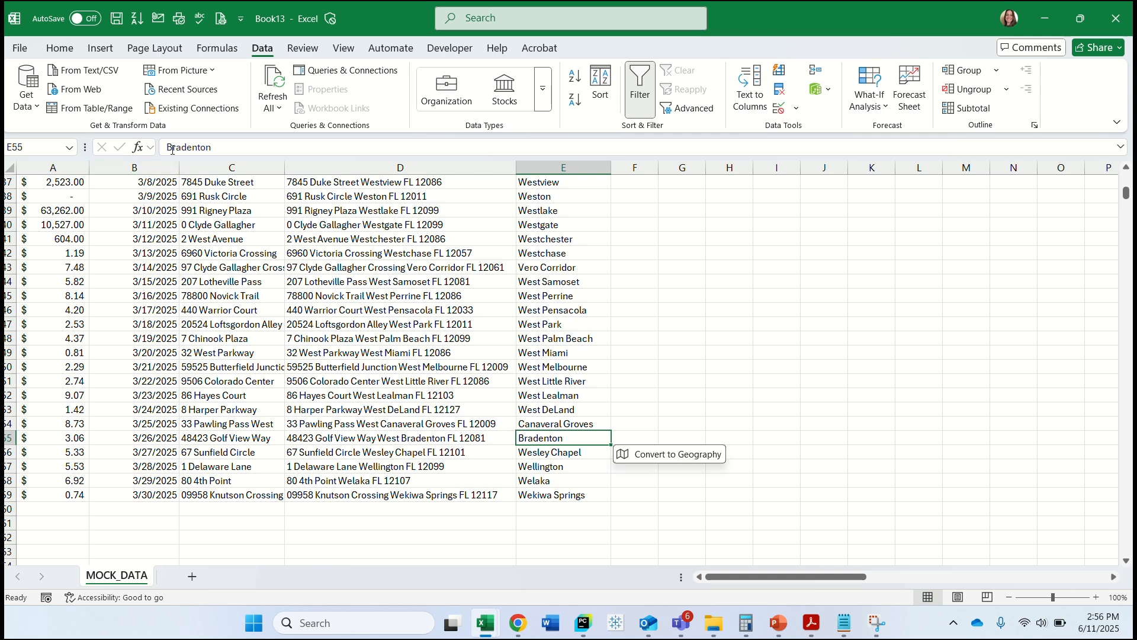
{"action": "left_click", "coordinate": [171, 148]}
{"action": "type", "text": "West"}
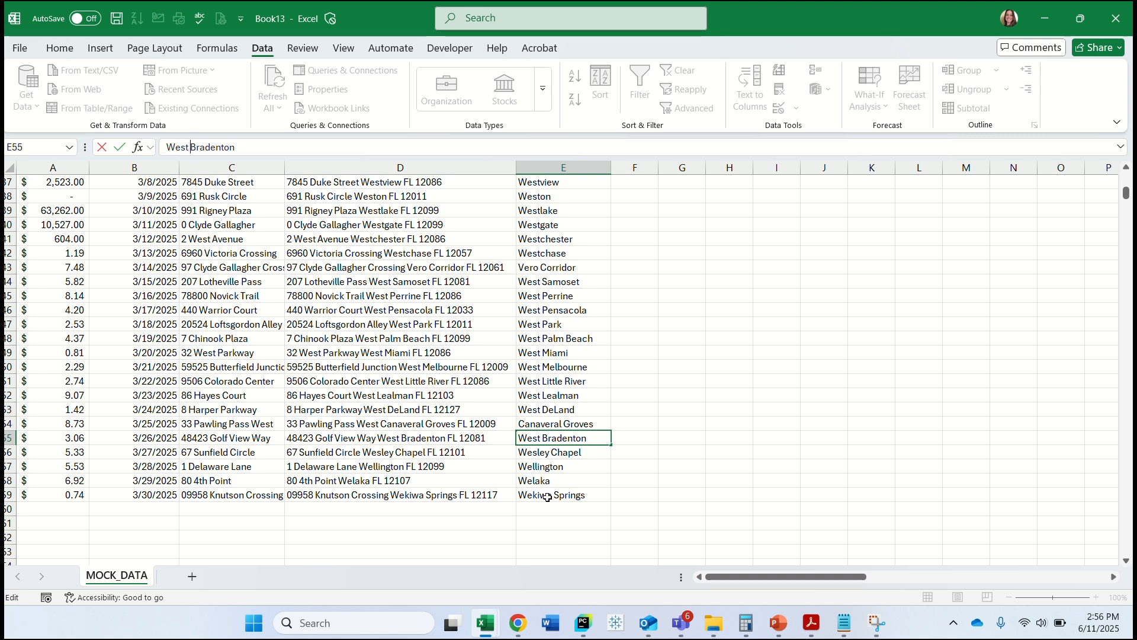
Complete the city name in E3 as "Zephyrhills South".
{"action": "scroll", "coordinate": [553, 391], "scroll_direction": "up", "scroll_amount": 12}
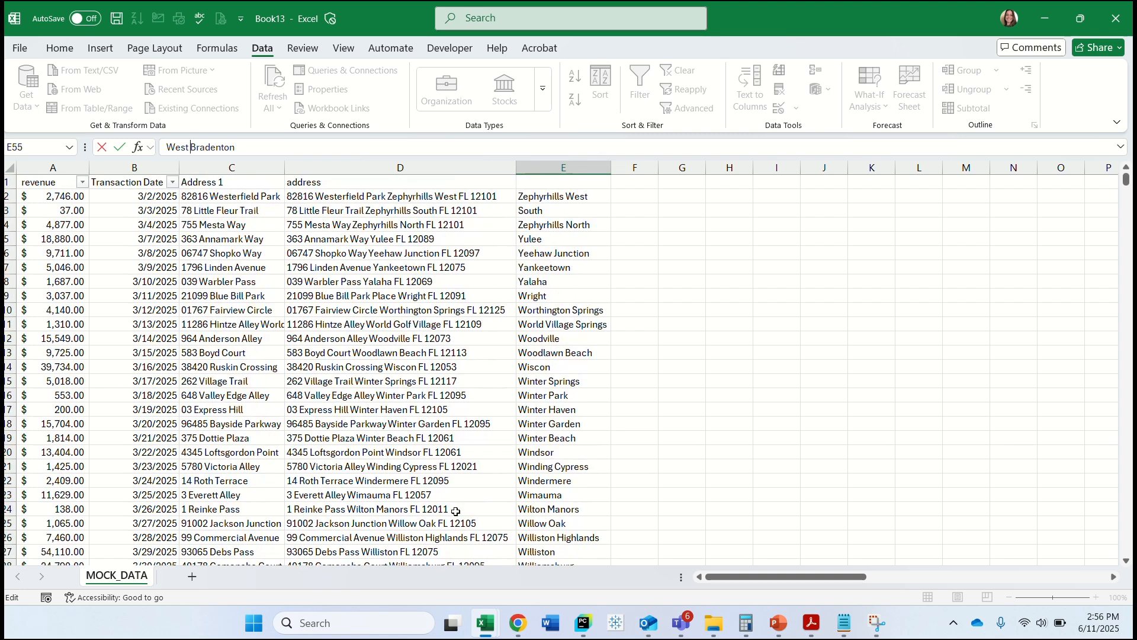
{"action": "left_click", "coordinate": [542, 210]}
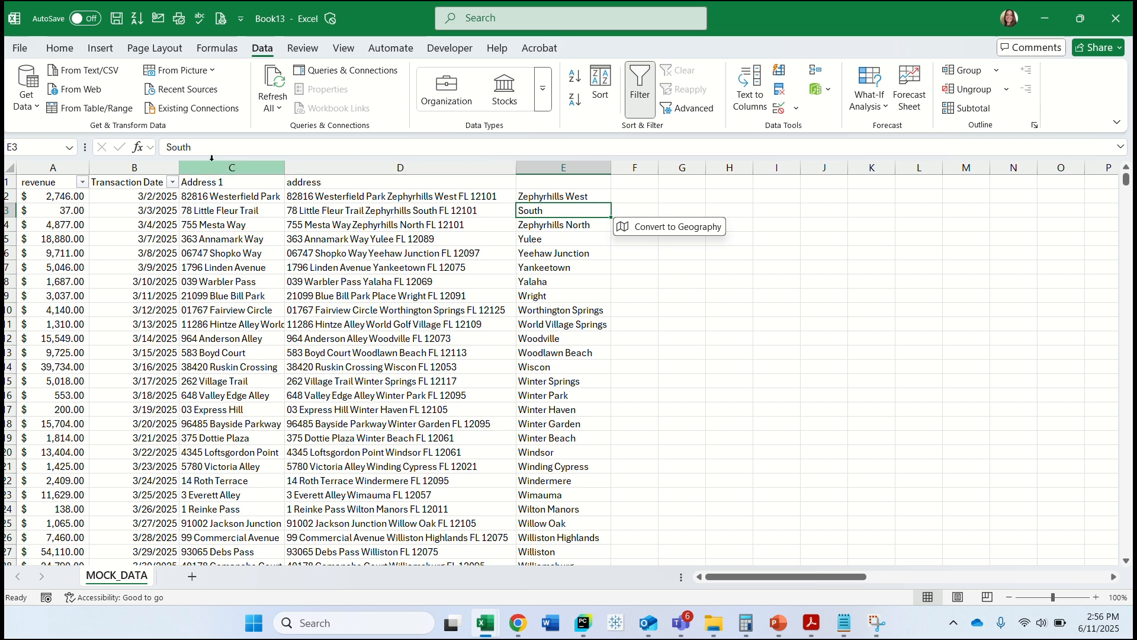
{"action": "left_click", "coordinate": [165, 148]}
{"action": "type", "text": "Ze"}
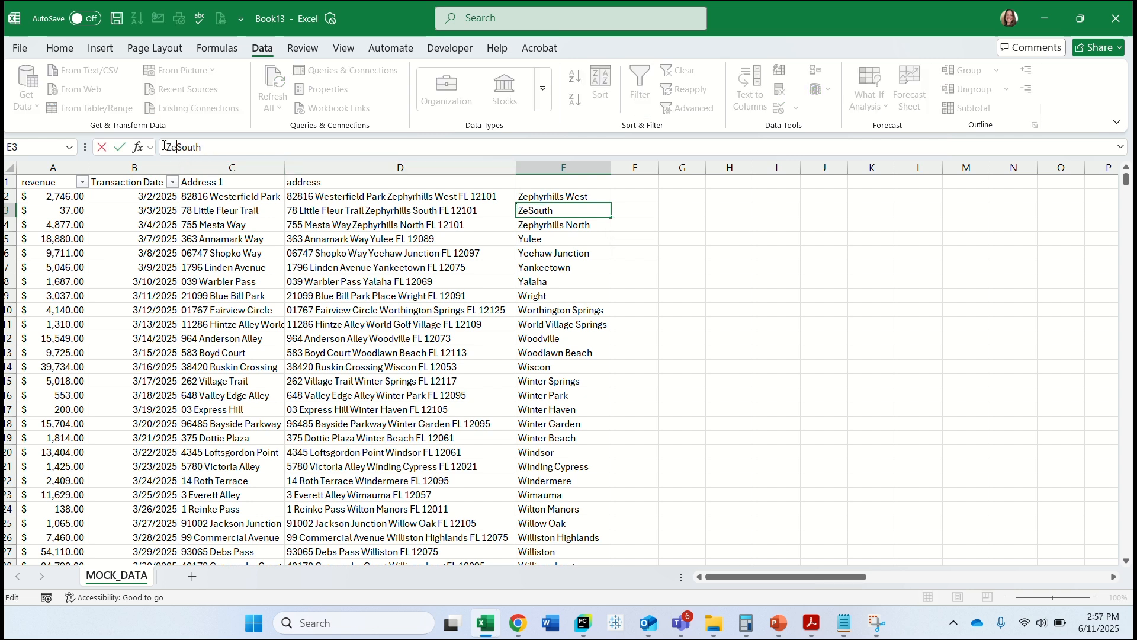
{"action": "type", "text": "phyr"}
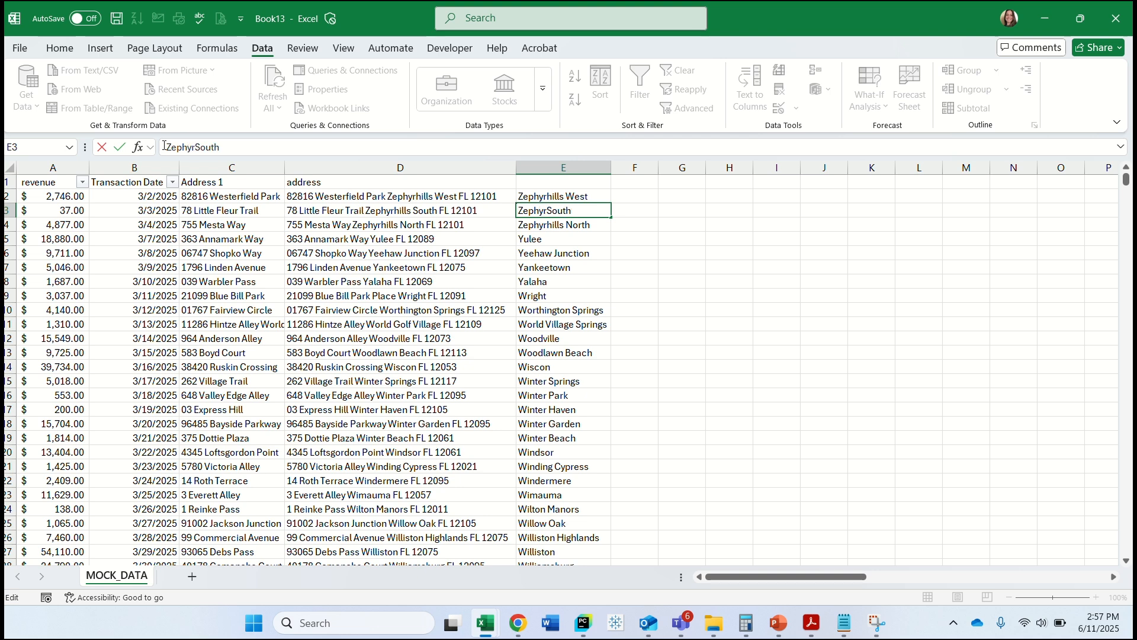
{"action": "type", "text": "hills"}
{"action": "left_click", "coordinate": [559, 236]}
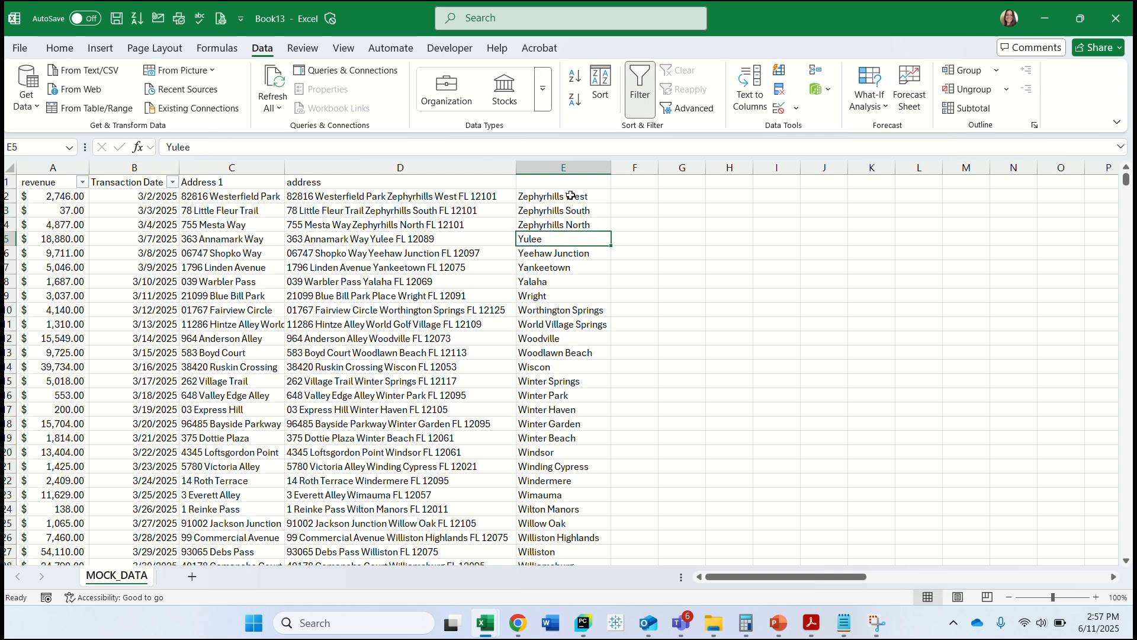
Move the city column in front of the address column and give it the header "City".
{"action": "left_click", "coordinate": [557, 167]}
{"action": "left_click_drag", "start_coordinate": [516, 245], "coordinate": [302, 220]}
{"action": "left_click", "coordinate": [297, 184]}
{"action": "type", "text": "City"}
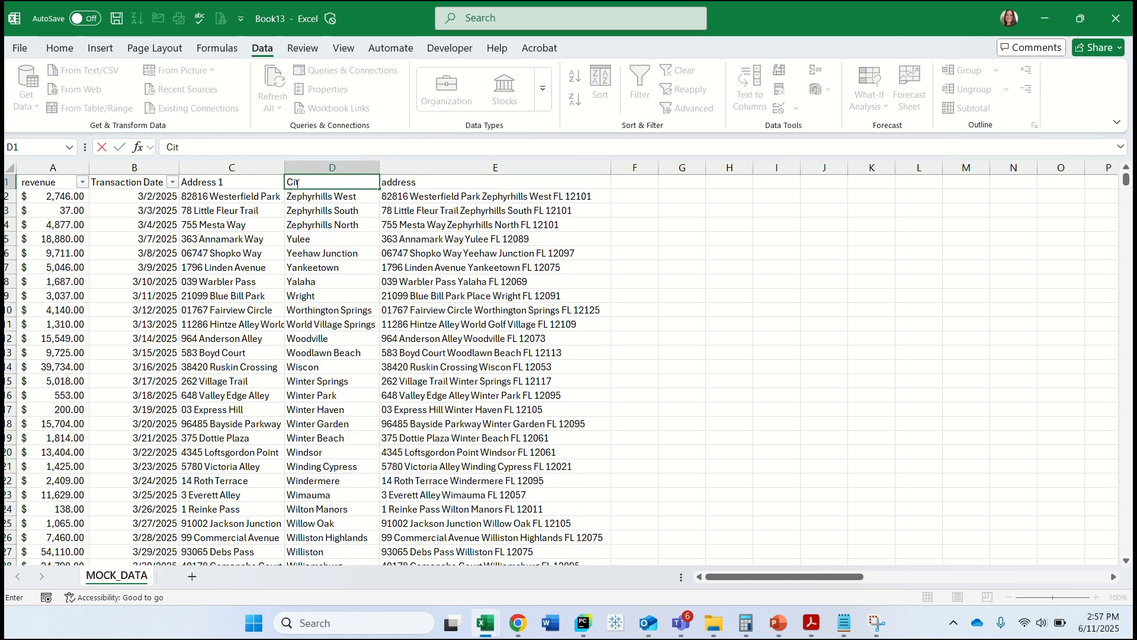
{"action": "left_click", "coordinate": [632, 184]}
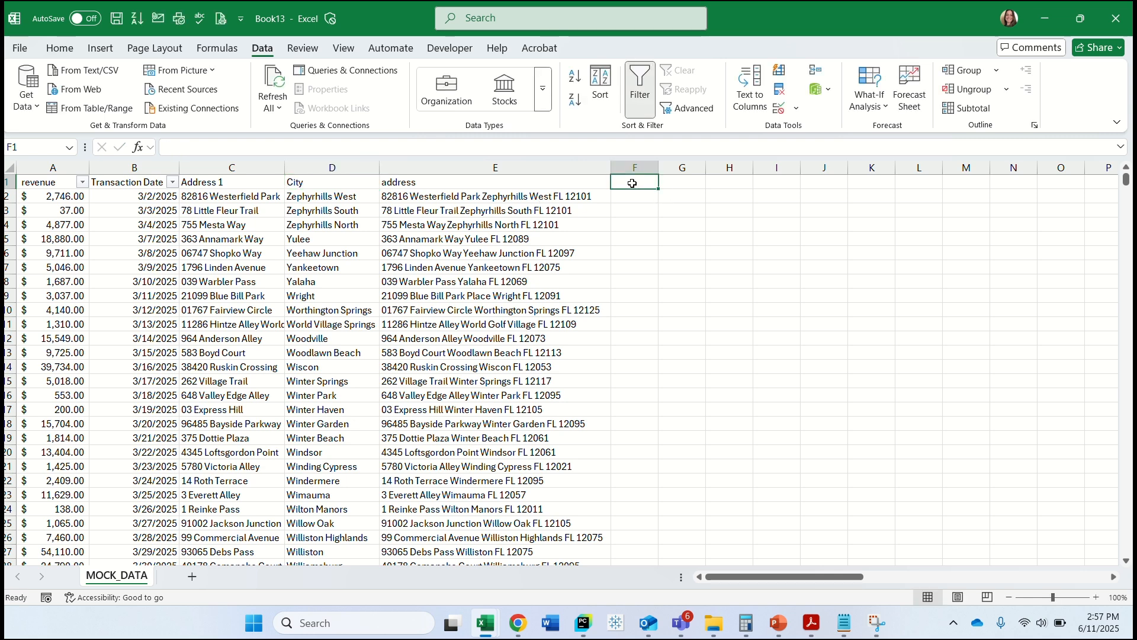
Enter "FL" in F2 as the state example and use Flash Fill for the rest of column F.
{"action": "left_click", "coordinate": [646, 195]}
{"action": "type", "text": "Fl"}
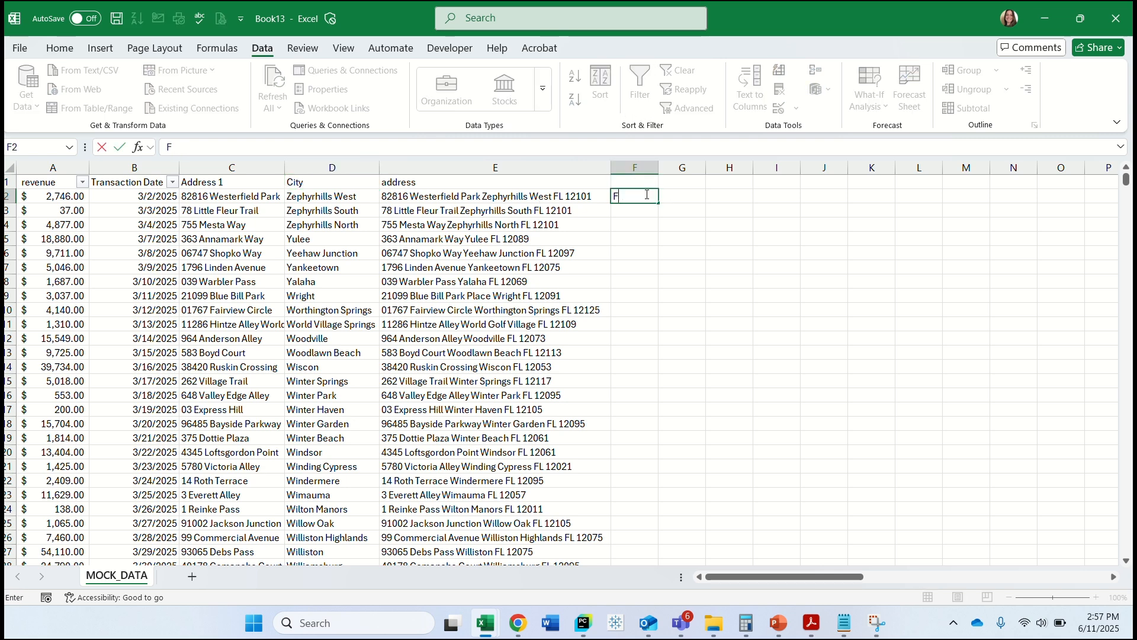
{"action": "type", "text": "L"}
{"action": "left_click", "coordinate": [630, 217]}
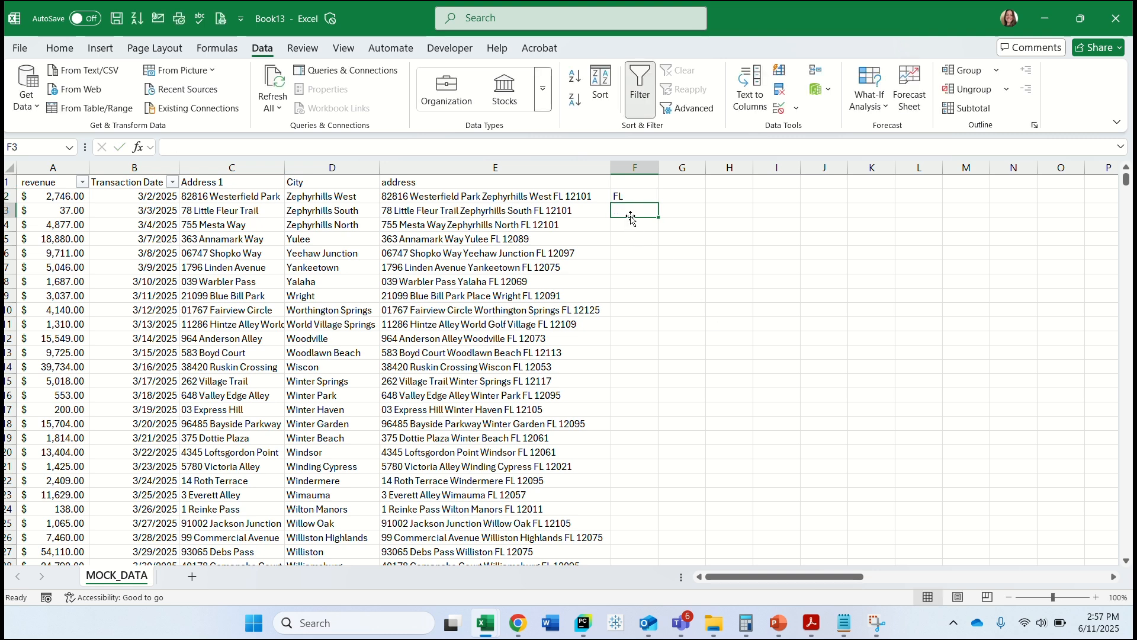
{"action": "left_click", "coordinate": [779, 70]}
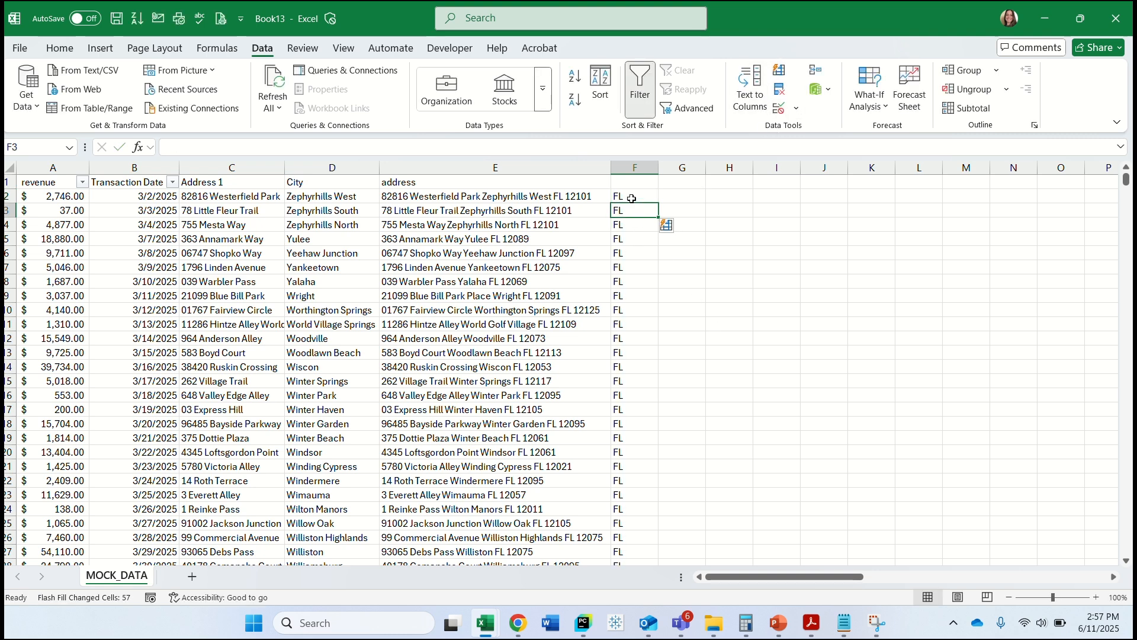
Move the filled state column between City and address and give it the header "State".
{"action": "left_click_drag", "start_coordinate": [1127, 191], "coordinate": [1117, 128]}
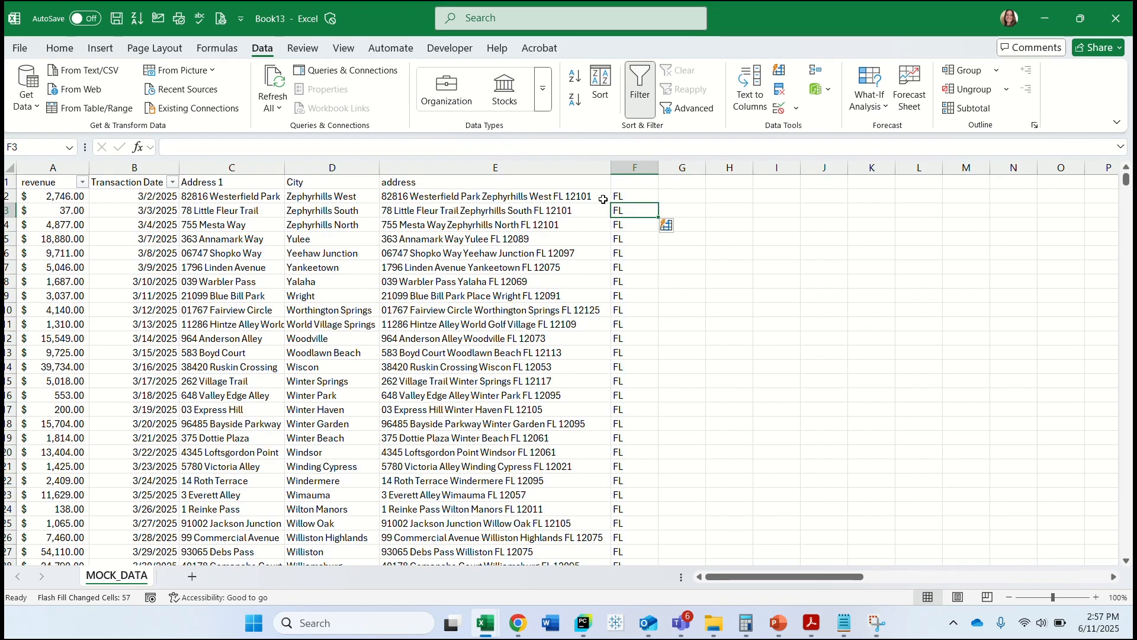
{"action": "left_click", "coordinate": [635, 168]}
{"action": "left_click_drag", "start_coordinate": [612, 221], "coordinate": [403, 181]}
{"action": "type", "text": "State"}
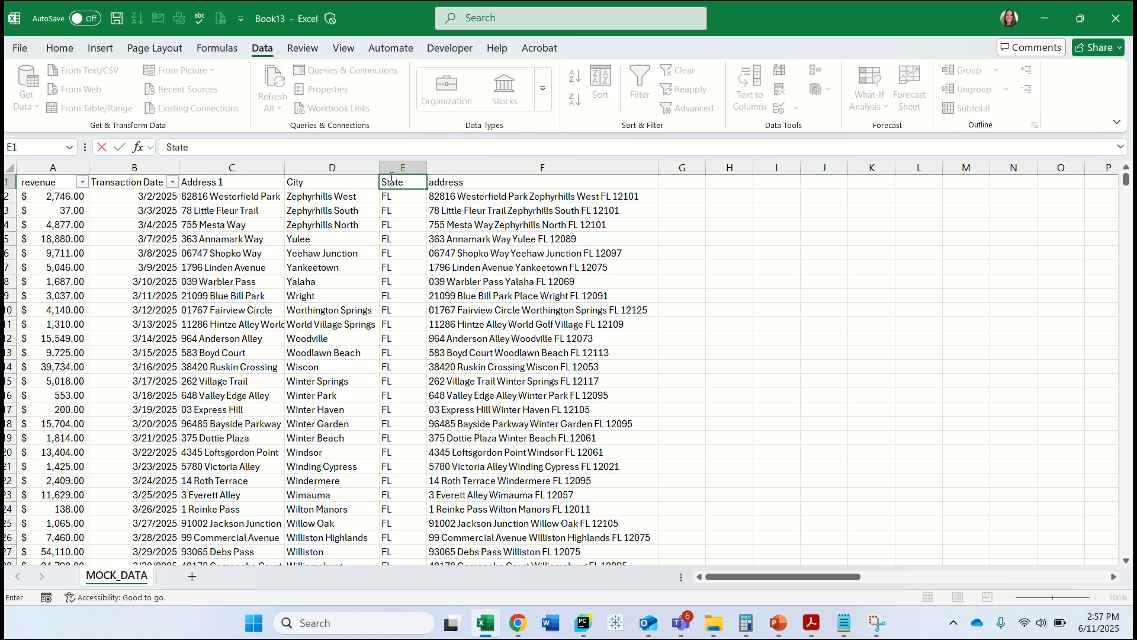
{"action": "left_click", "coordinate": [681, 184]}
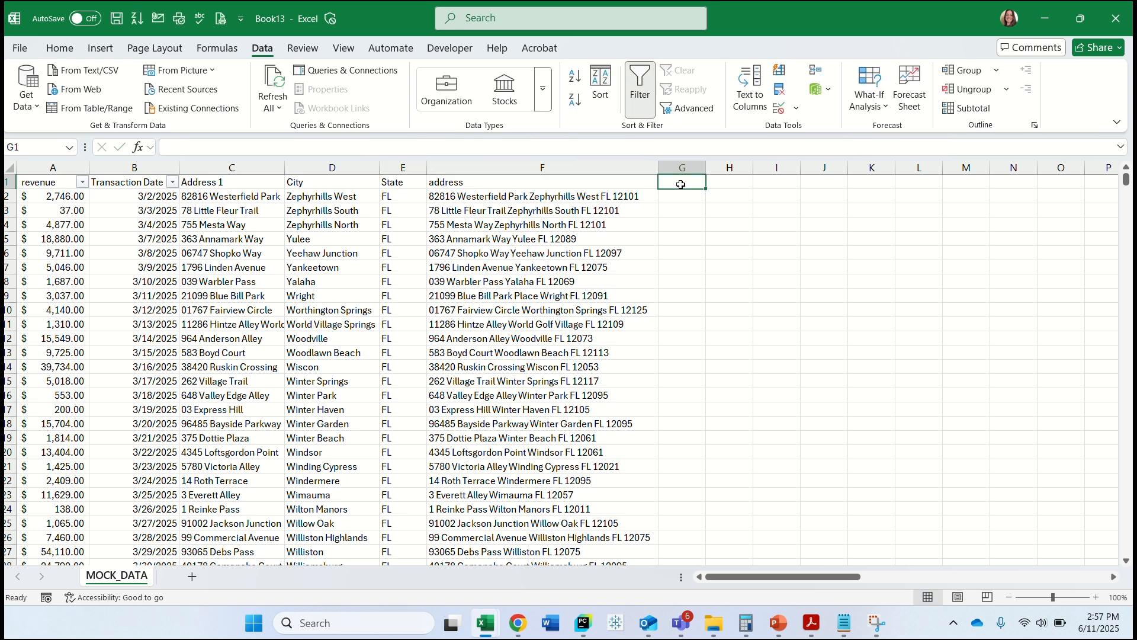
Enter 12101 in G2 as the zip code example and use Flash Fill for the rest of column G.
{"action": "type", "text": "Zi"}
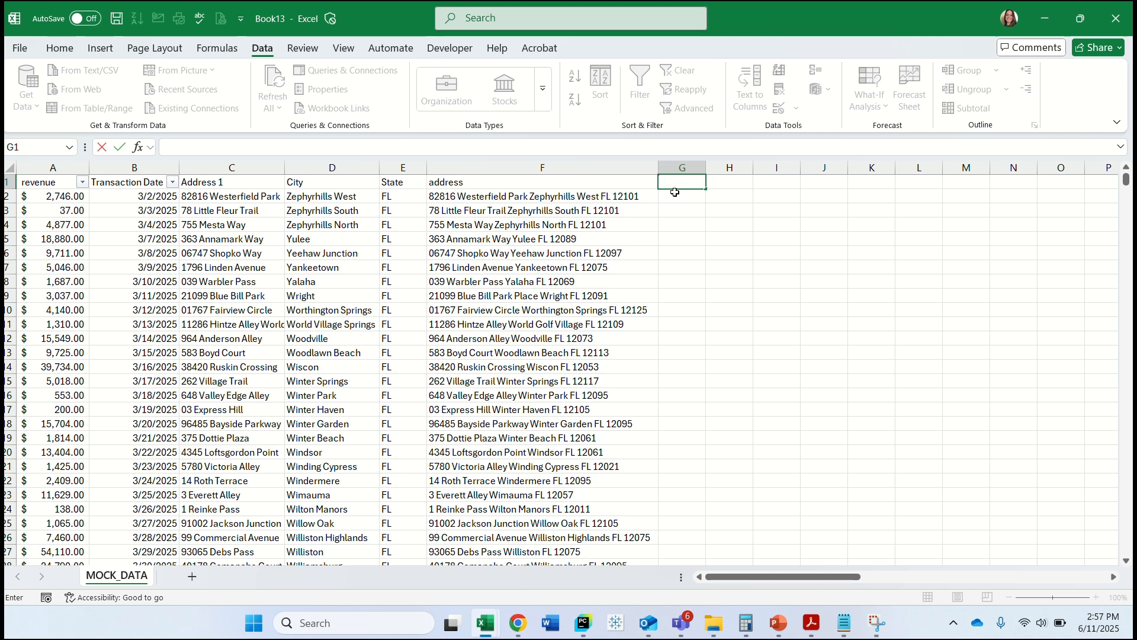
{"action": "left_click", "coordinate": [676, 196]}
{"action": "type", "text": "12101"}
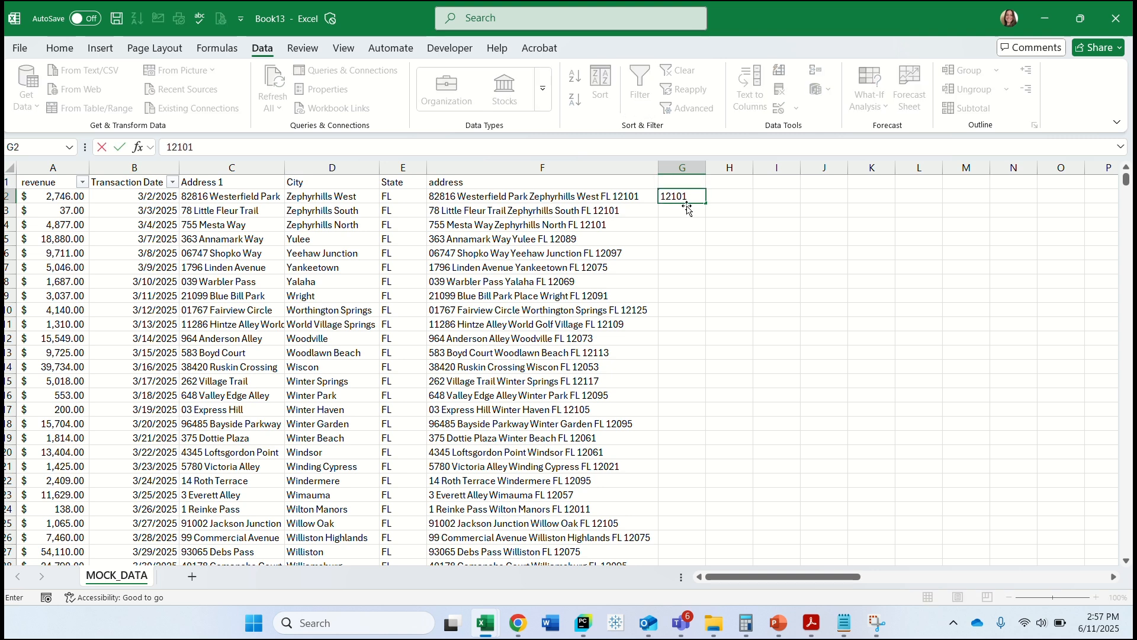
{"action": "left_click", "coordinate": [687, 210]}
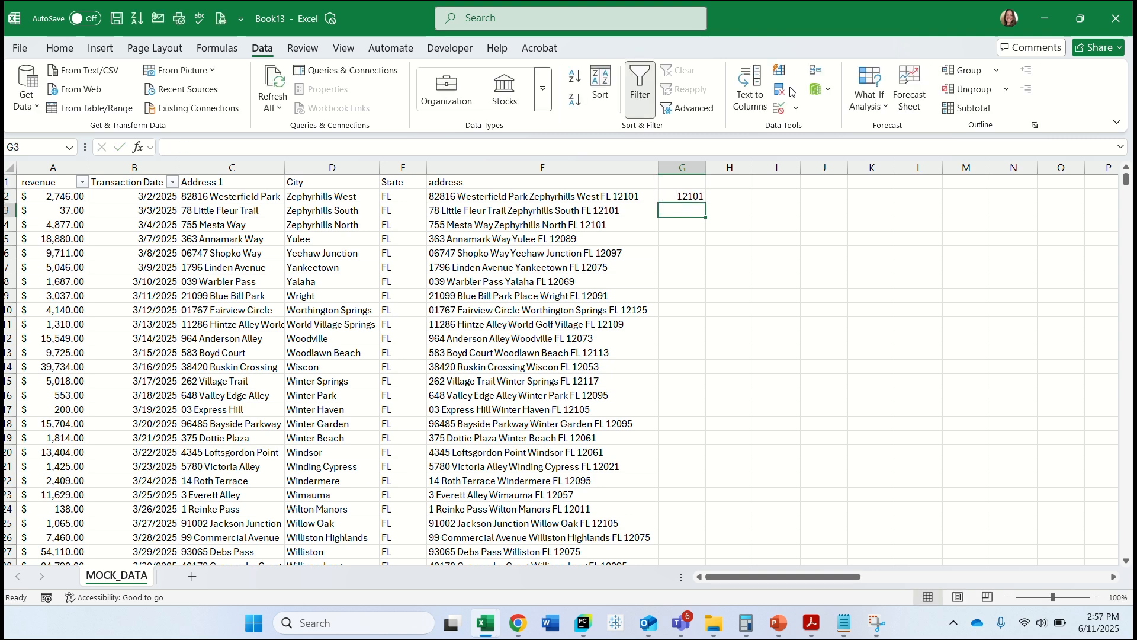
{"action": "left_click", "coordinate": [780, 70]}
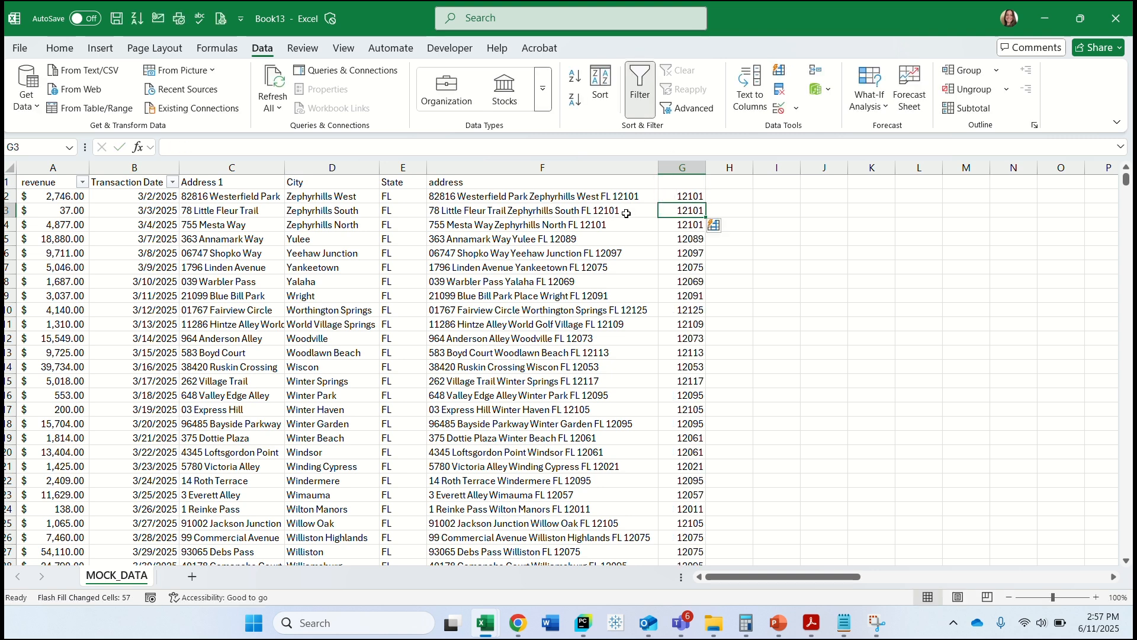
Move the zip code column between State and address, give it the header "Zip", and check the filled rows.
{"action": "left_click", "coordinate": [690, 166]}
{"action": "left_click_drag", "start_coordinate": [658, 243], "coordinate": [437, 178]}
{"action": "left_click", "coordinate": [438, 179]}
{"action": "type", "text": "Zip"}
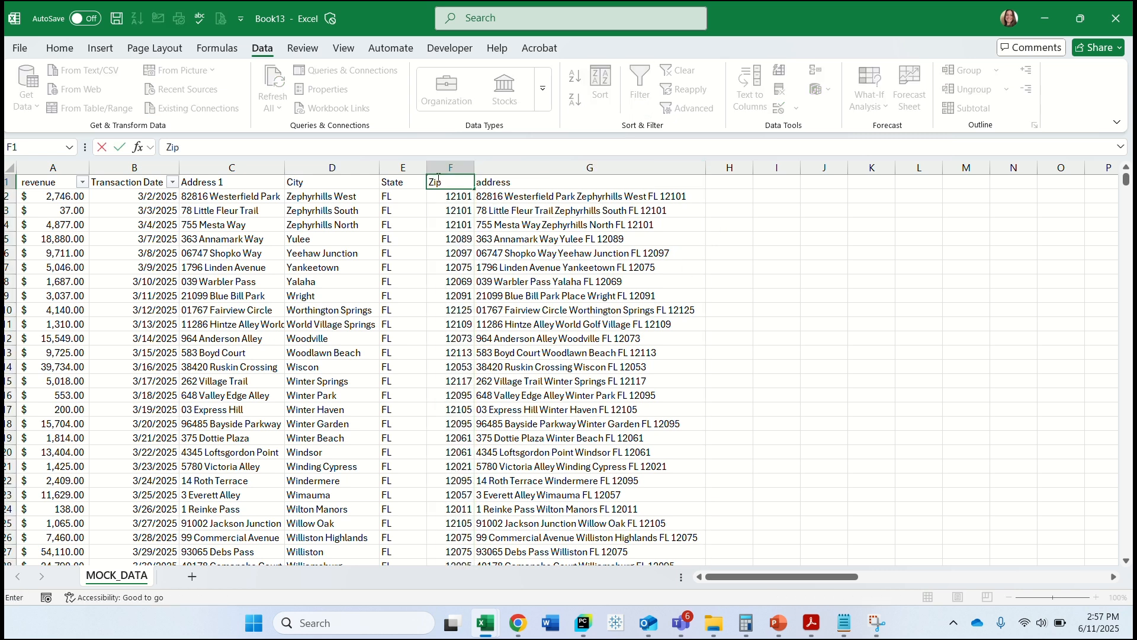
{"action": "scroll", "coordinate": [378, 305], "scroll_direction": "down", "scroll_amount": 14}
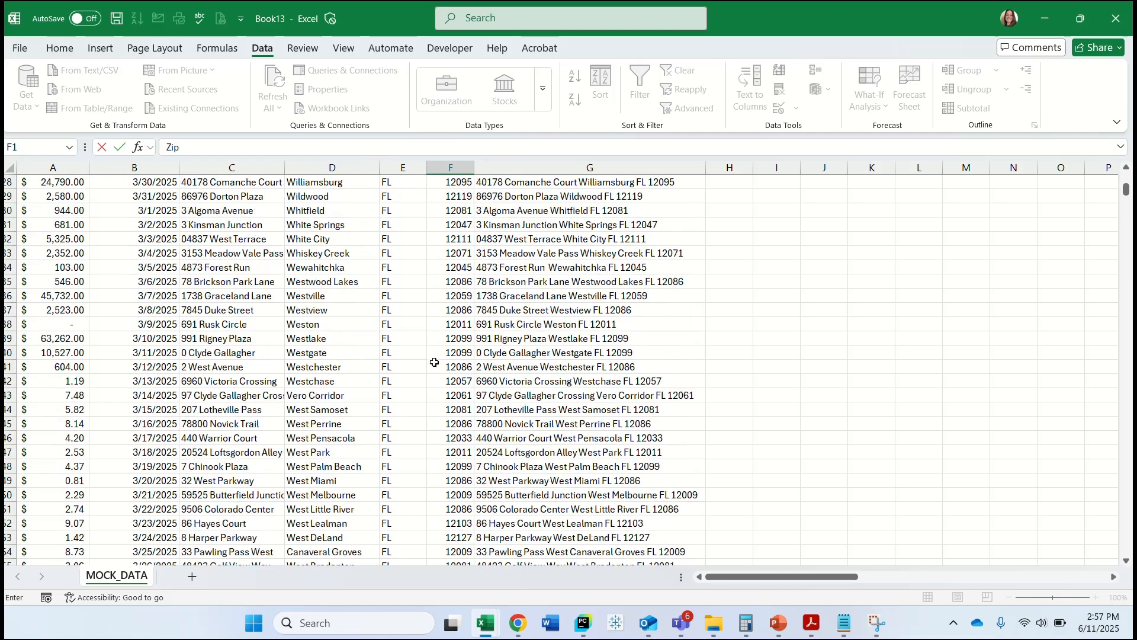
{"action": "scroll", "coordinate": [477, 274], "scroll_direction": "up", "scroll_amount": 5}
{"action": "scroll", "coordinate": [477, 274], "scroll_direction": "up", "scroll_amount": 9}
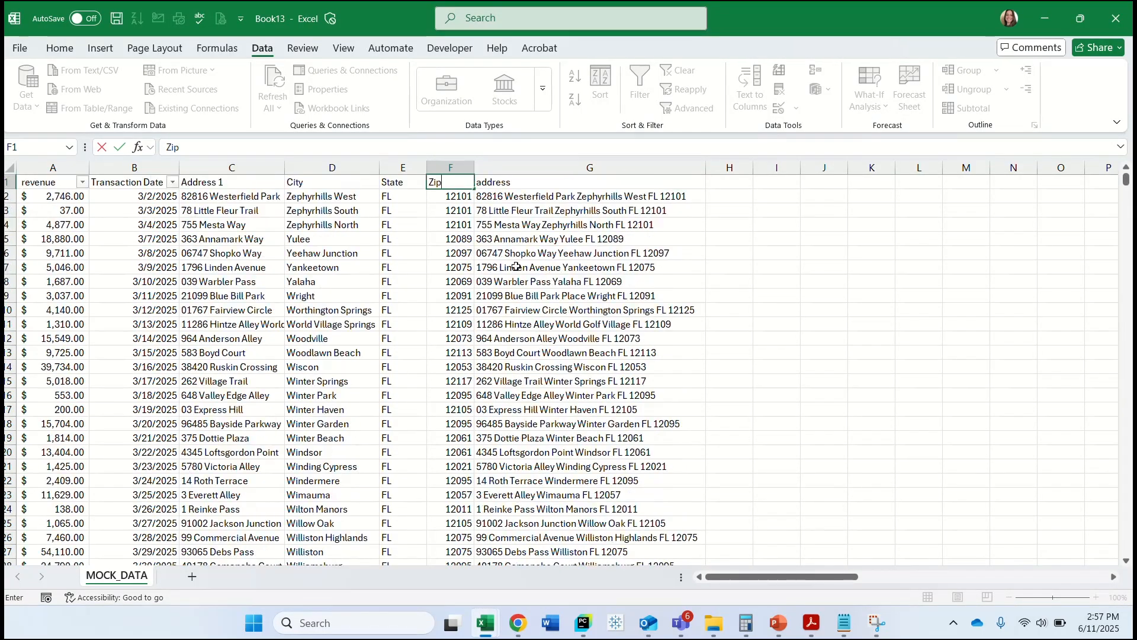
Delete the original combined address column G from the sheet.
{"action": "left_click", "coordinate": [614, 167]}
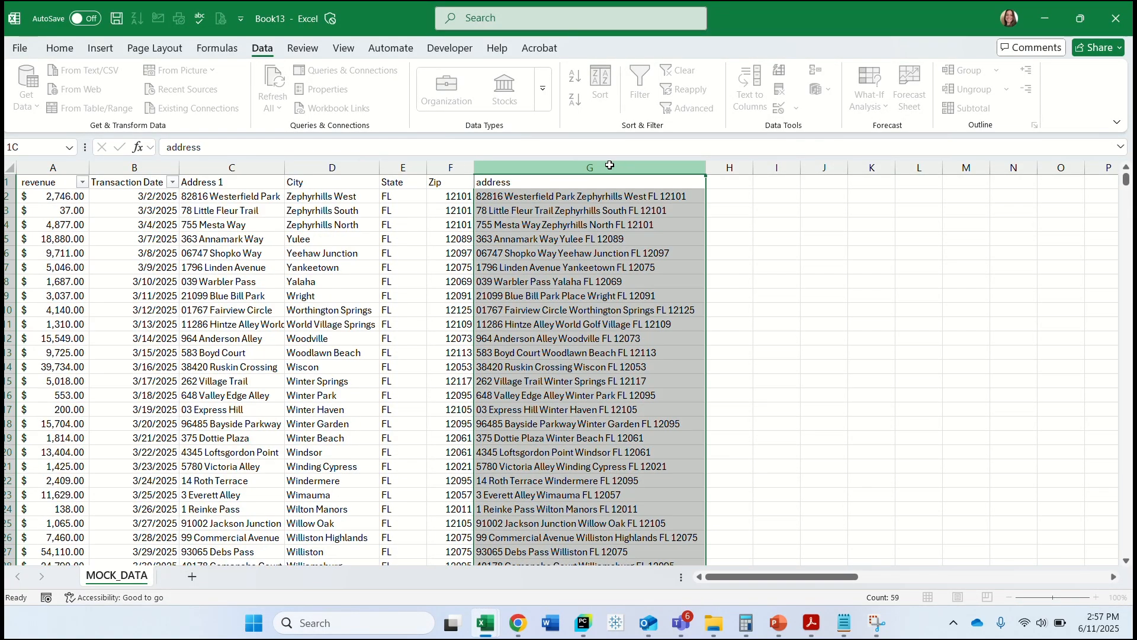
{"action": "right_click", "coordinate": [613, 167]}
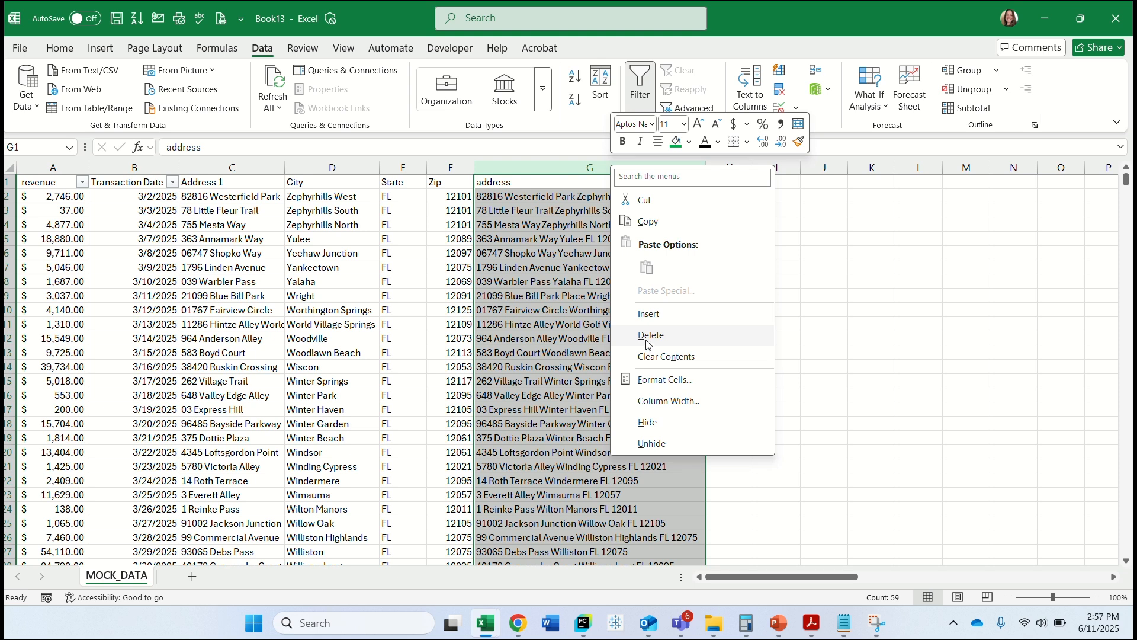
{"action": "left_click", "coordinate": [647, 339]}
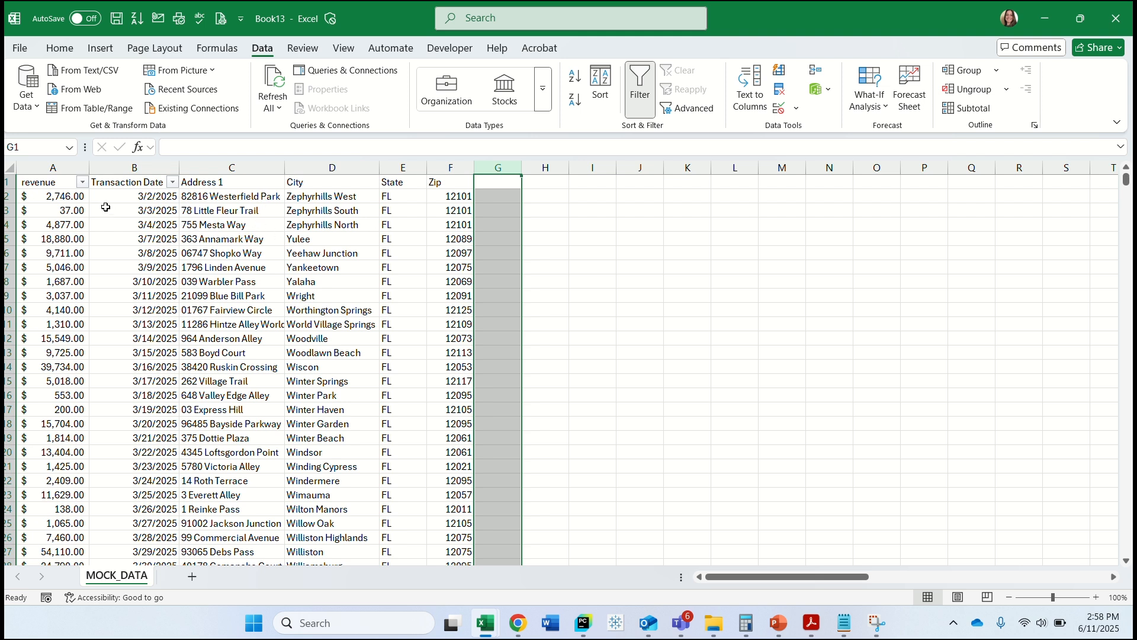
Change the number format of the whole revenue column to Number.
{"action": "left_click", "coordinate": [52, 170]}
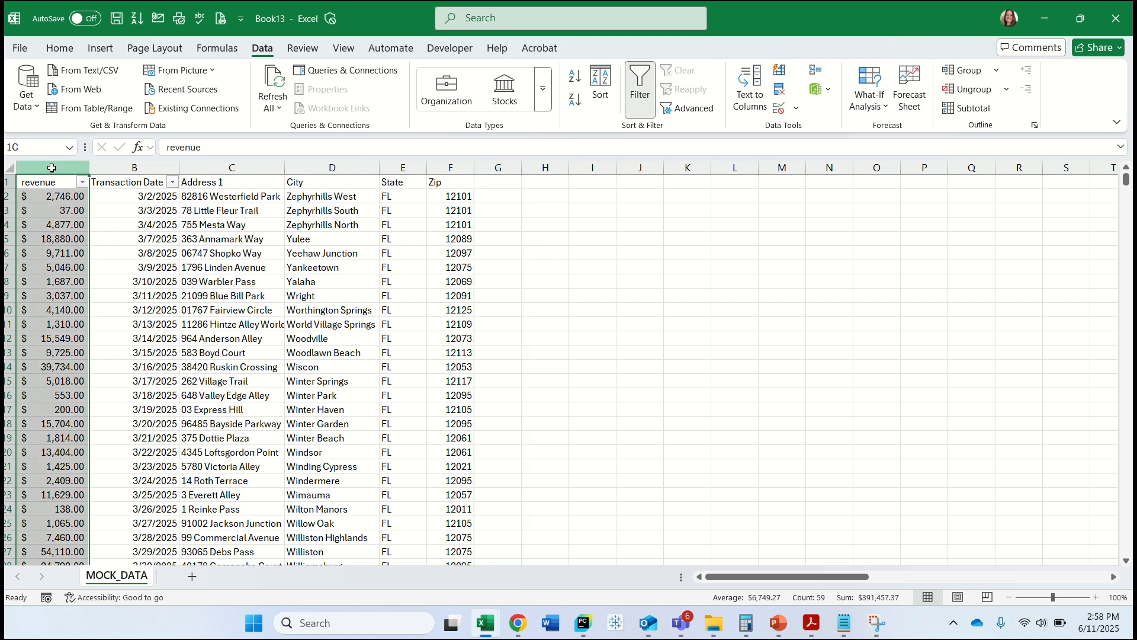
{"action": "left_click", "coordinate": [60, 48]}
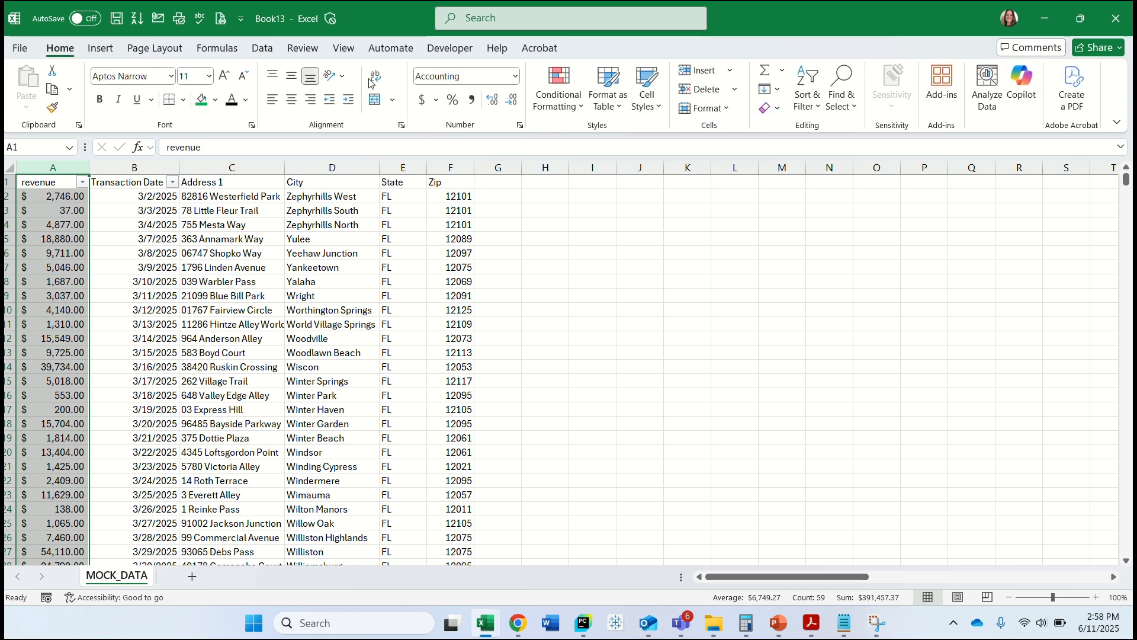
{"action": "left_click", "coordinate": [515, 76]}
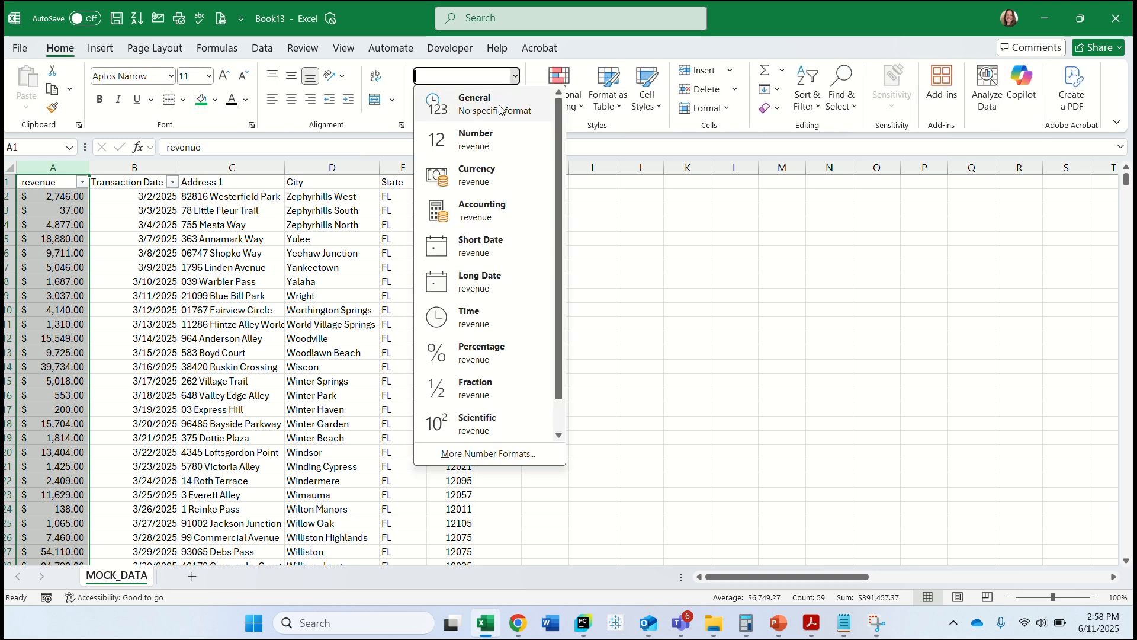
{"action": "left_click", "coordinate": [482, 135]}
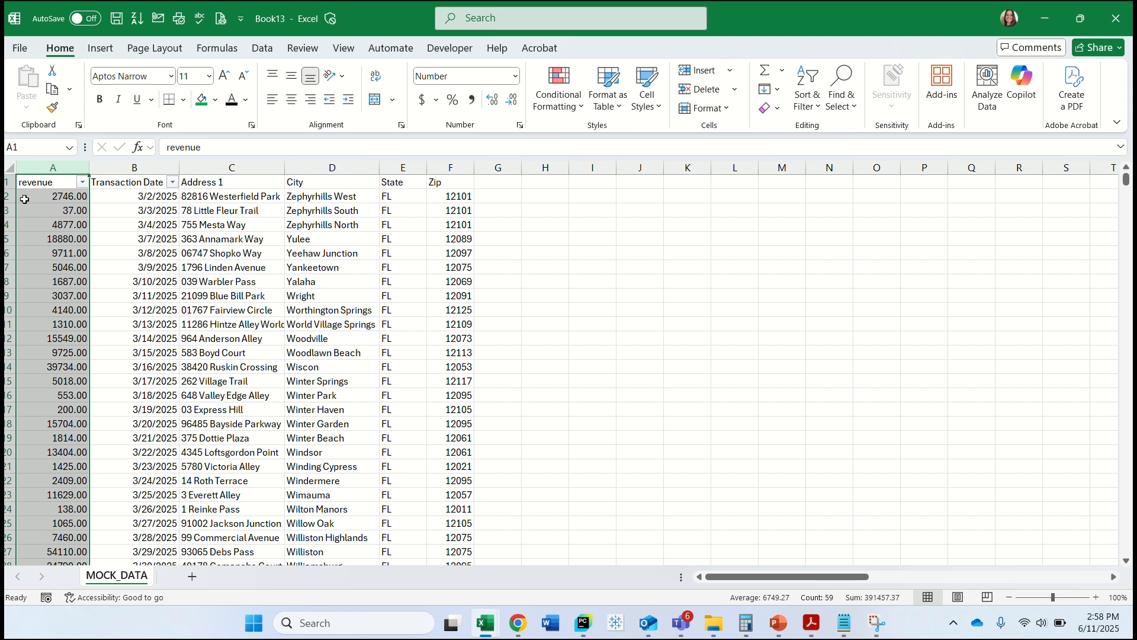
Check the filter value lists of the revenue and Transaction Date columns for irregular entries without applying a filter.
{"action": "left_click", "coordinate": [82, 182]}
{"action": "left_click_drag", "start_coordinate": [181, 395], "coordinate": [182, 470]}
{"action": "left_click", "coordinate": [228, 449]}
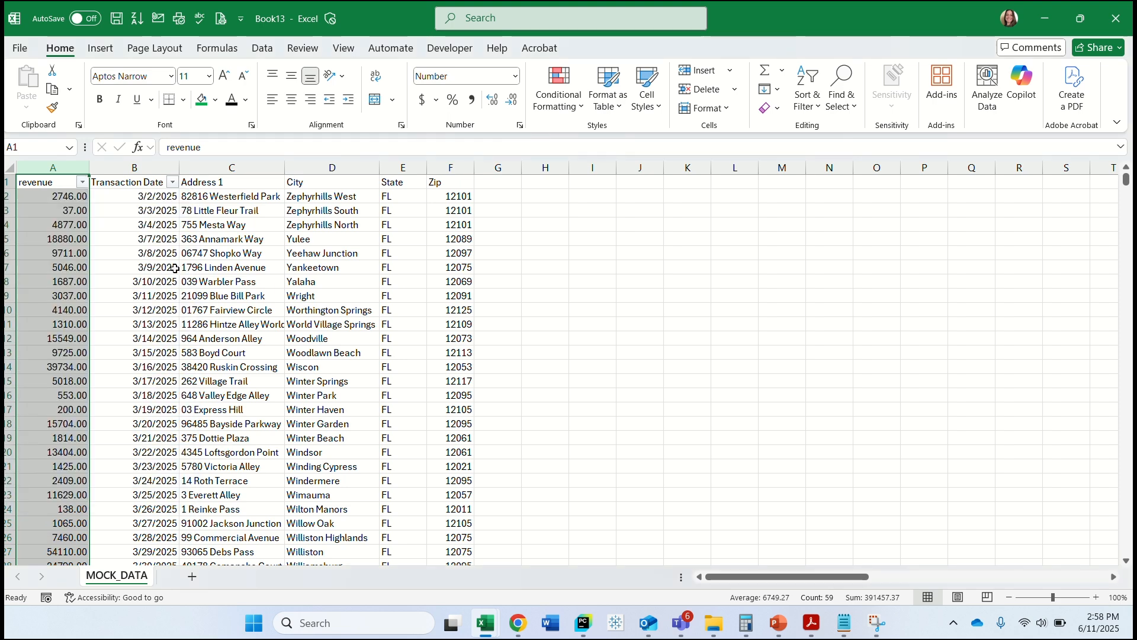
{"action": "left_click", "coordinate": [73, 199]}
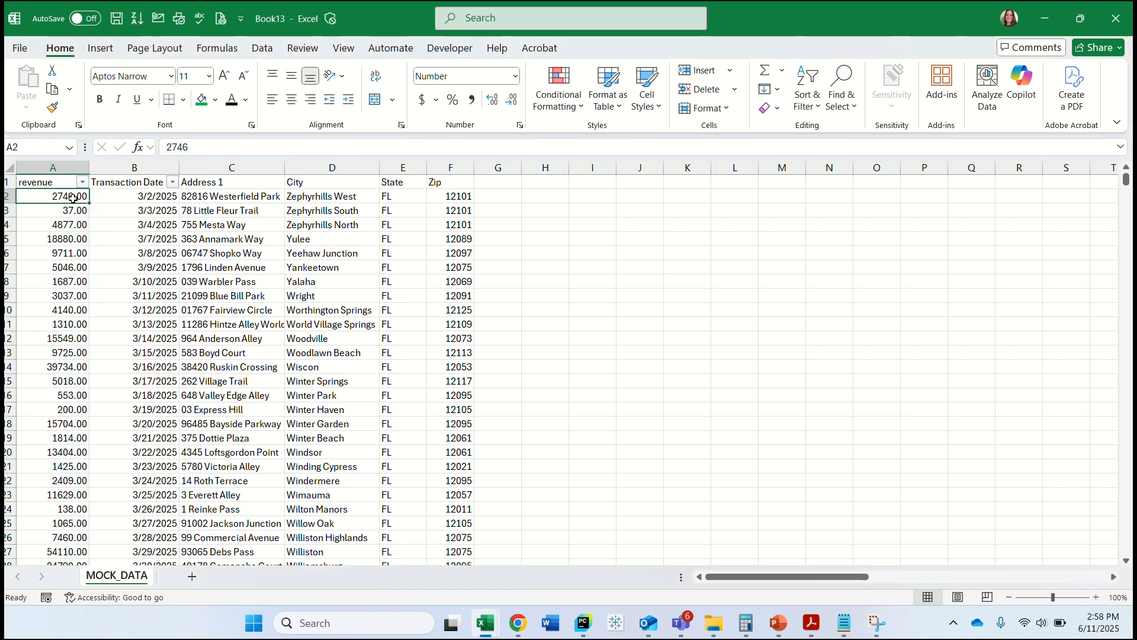
{"action": "left_click", "coordinate": [173, 183]}
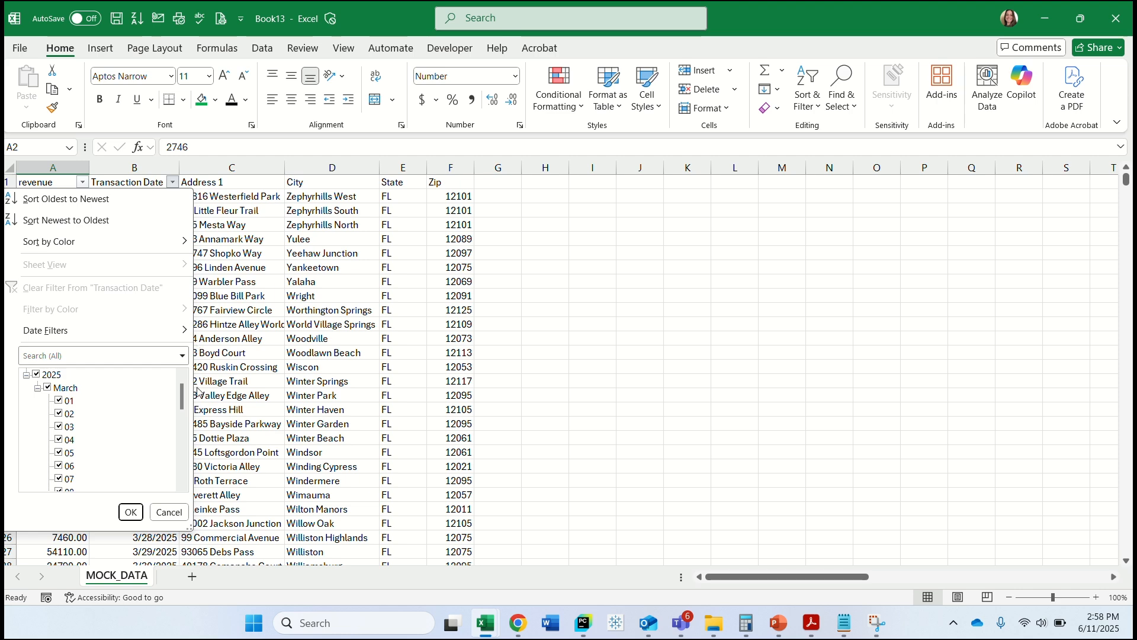
{"action": "left_click_drag", "start_coordinate": [183, 394], "coordinate": [188, 357]}
{"action": "left_click", "coordinate": [228, 353]}
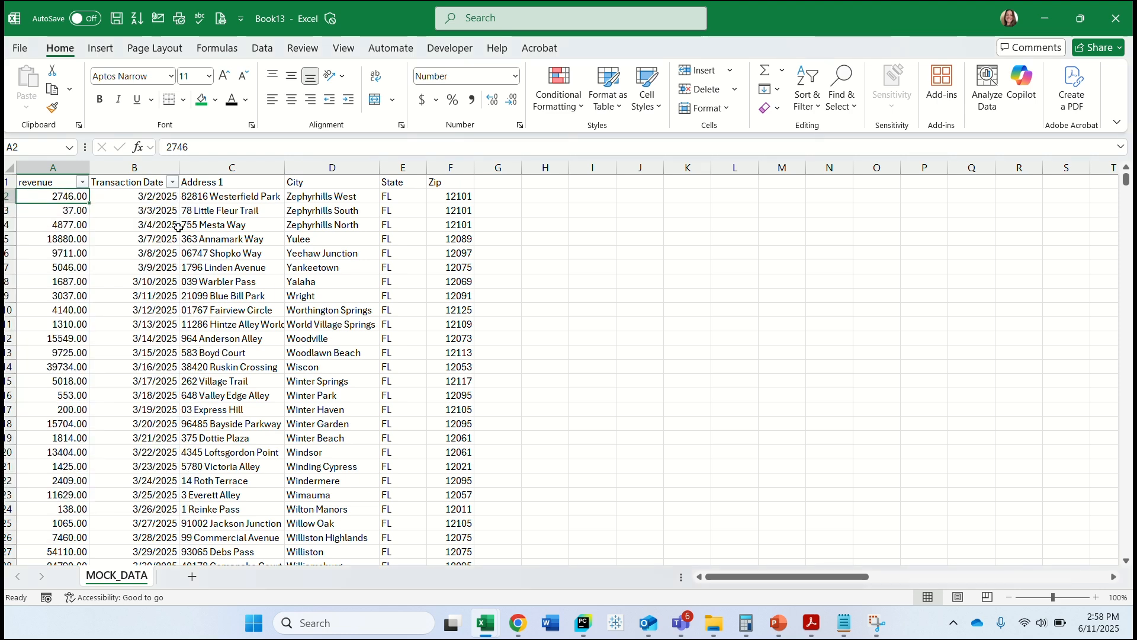
{"action": "left_click", "coordinate": [165, 199]}
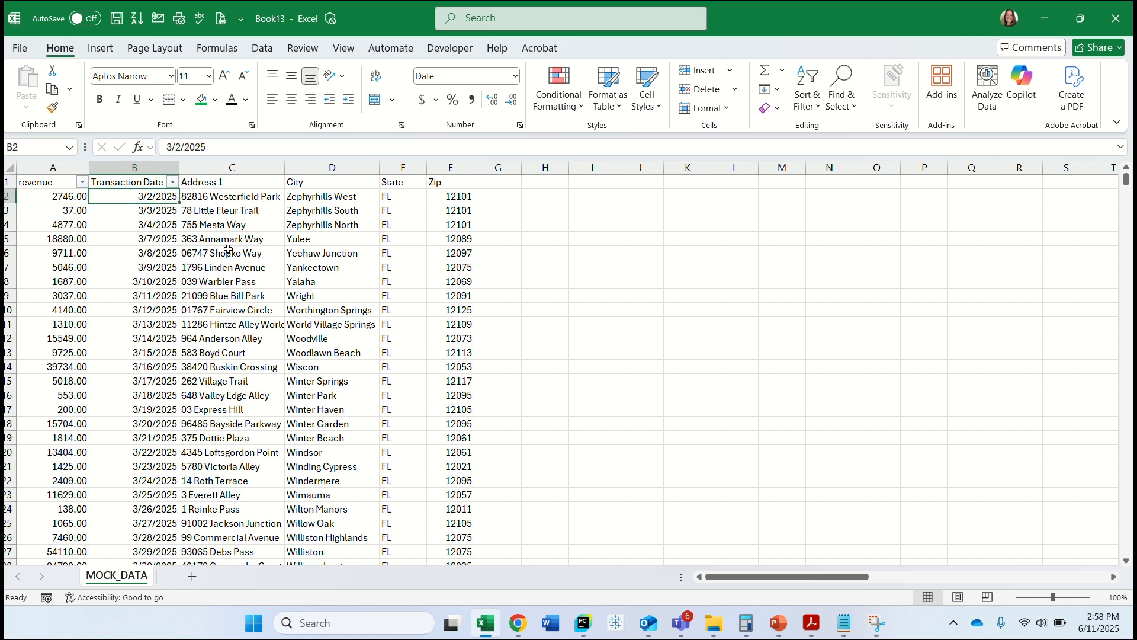